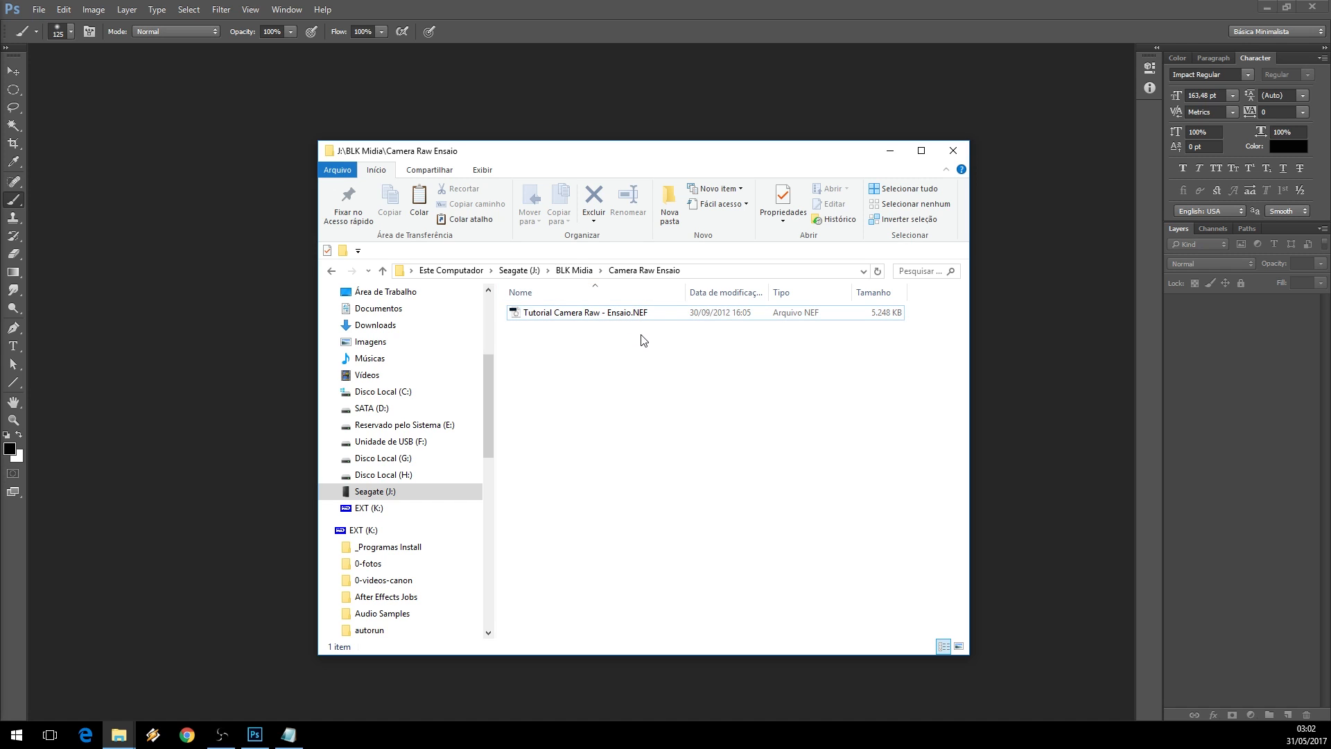
# Step: Open Tutorial Camera Raw - Ensaio.NEF and set its white balance temperature to 7200, comparing it with the default settings
pyautogui.doubleClick(598, 314)
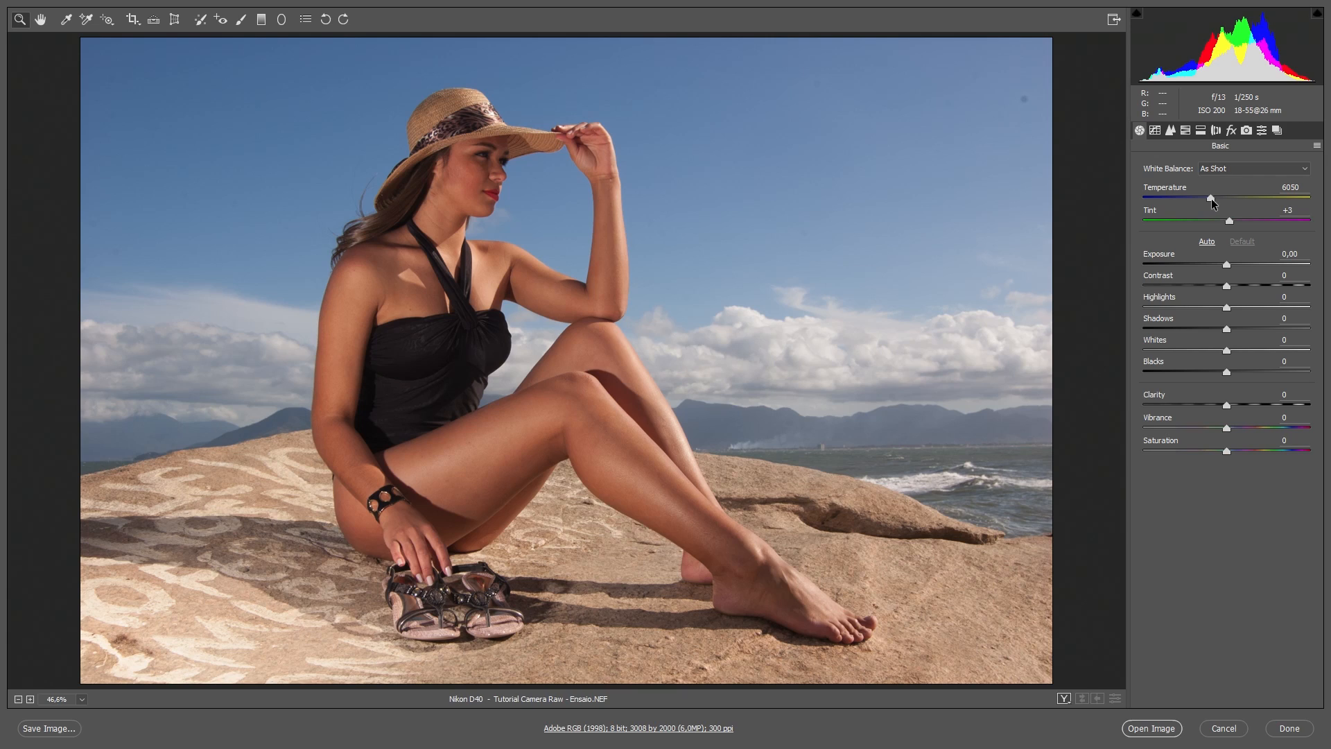
pyautogui.moveTo(1212, 198)
pyautogui.mouseDown()
pyautogui.moveTo(1166, 202)
pyautogui.moveTo(1241, 200)
pyautogui.moveTo(1225, 199)
pyautogui.mouseUp()
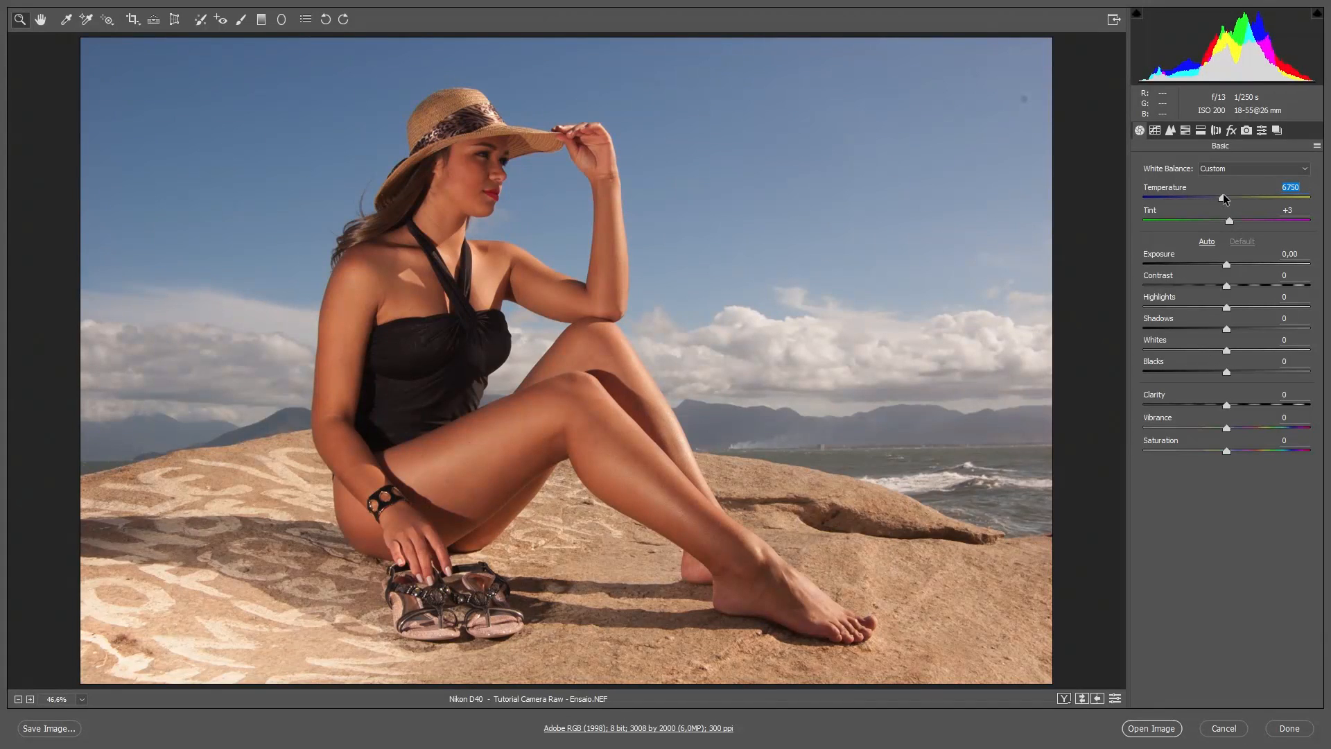
pyautogui.moveTo(1223, 194); pyautogui.dragTo(1229, 197)
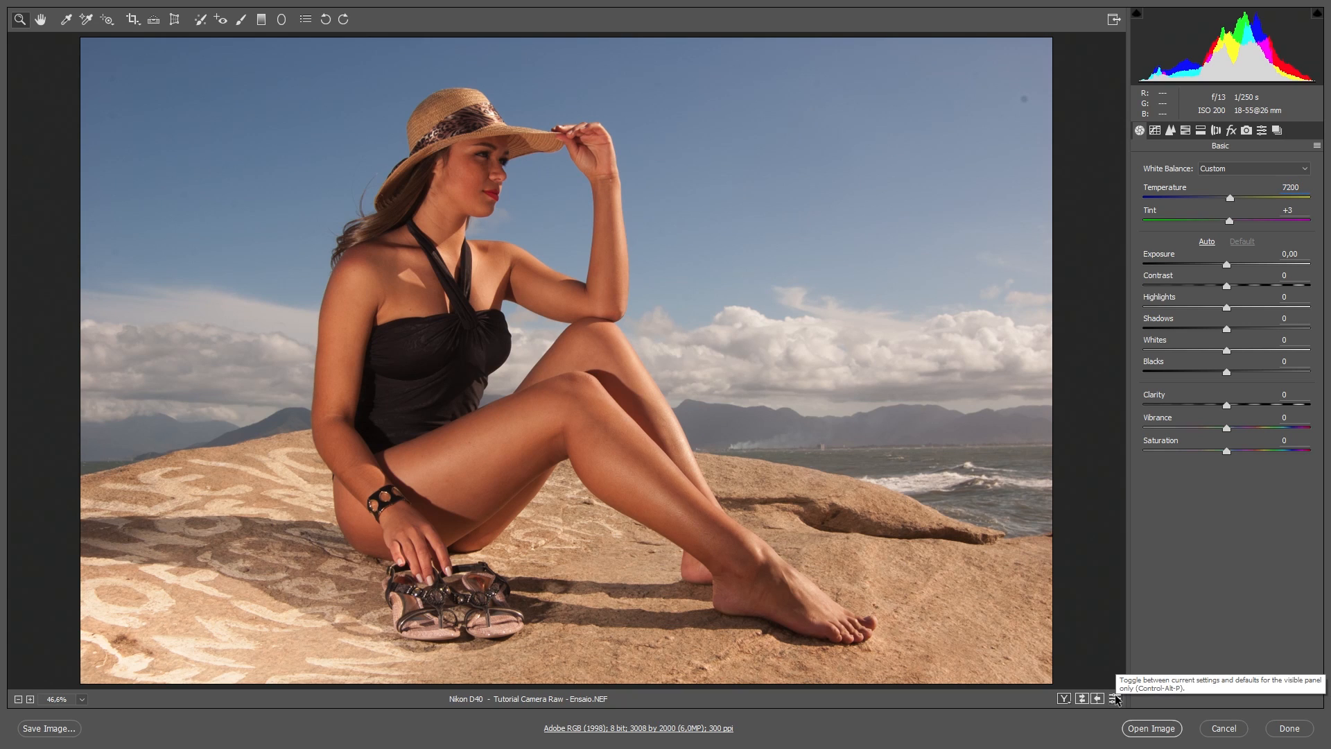
pyautogui.click(1116, 698)
pyautogui.click(1116, 699)
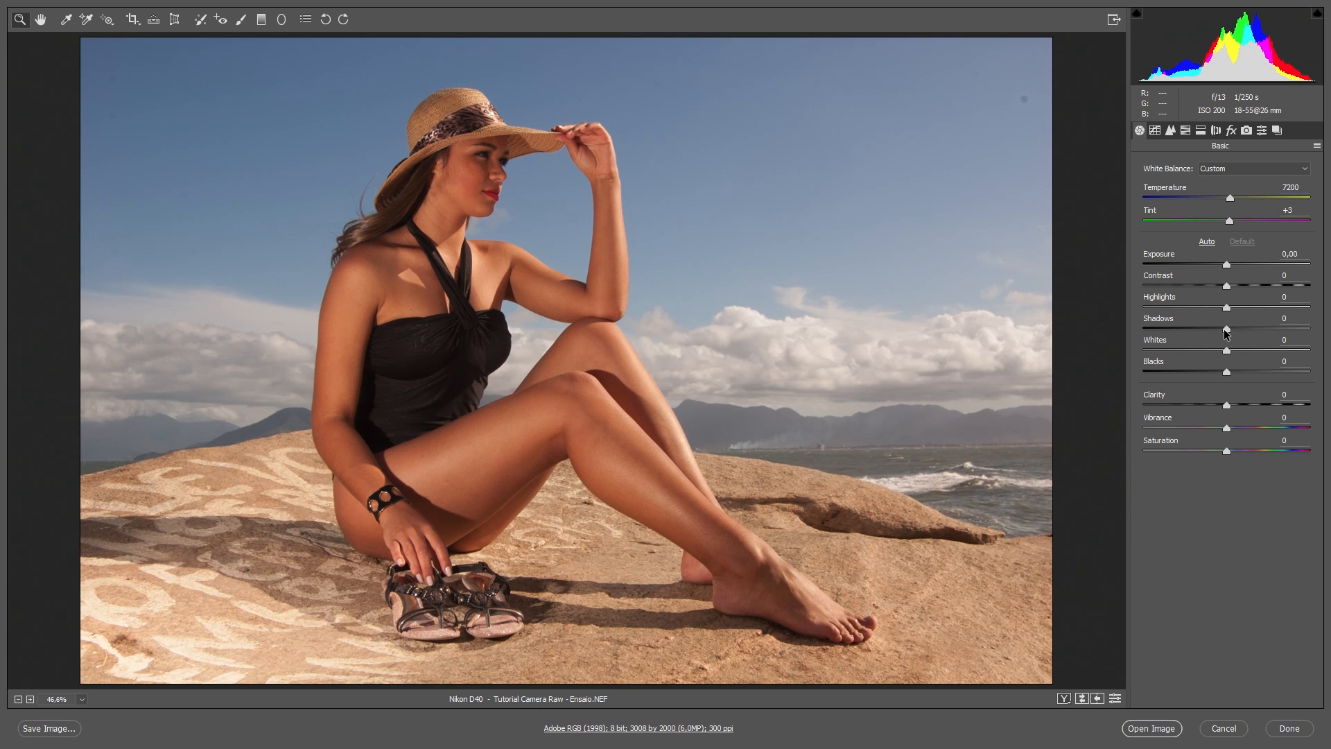
# Step: Set the photo's Highlights to -45 and its Shadows to +50
pyautogui.moveTo(1227, 308); pyautogui.dragTo(1184, 307)
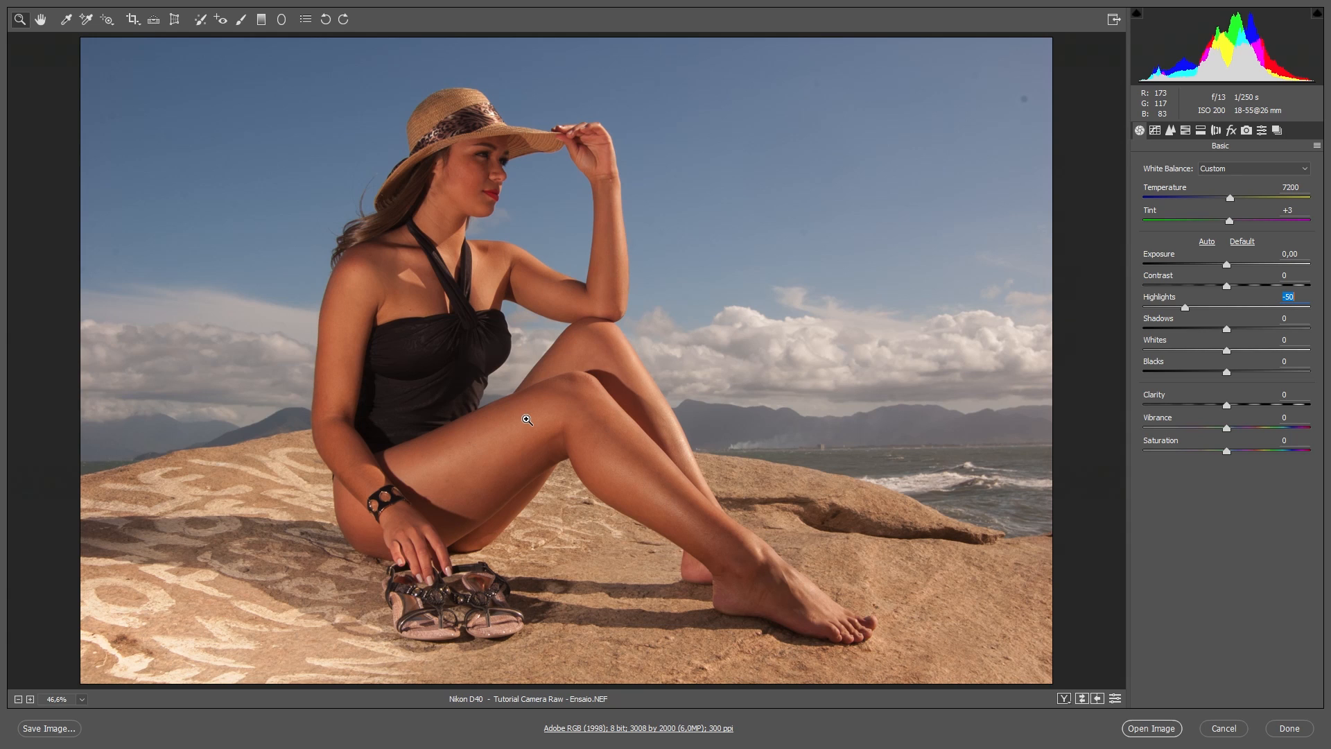
pyautogui.moveTo(1188, 309); pyautogui.dragTo(1329, 334)
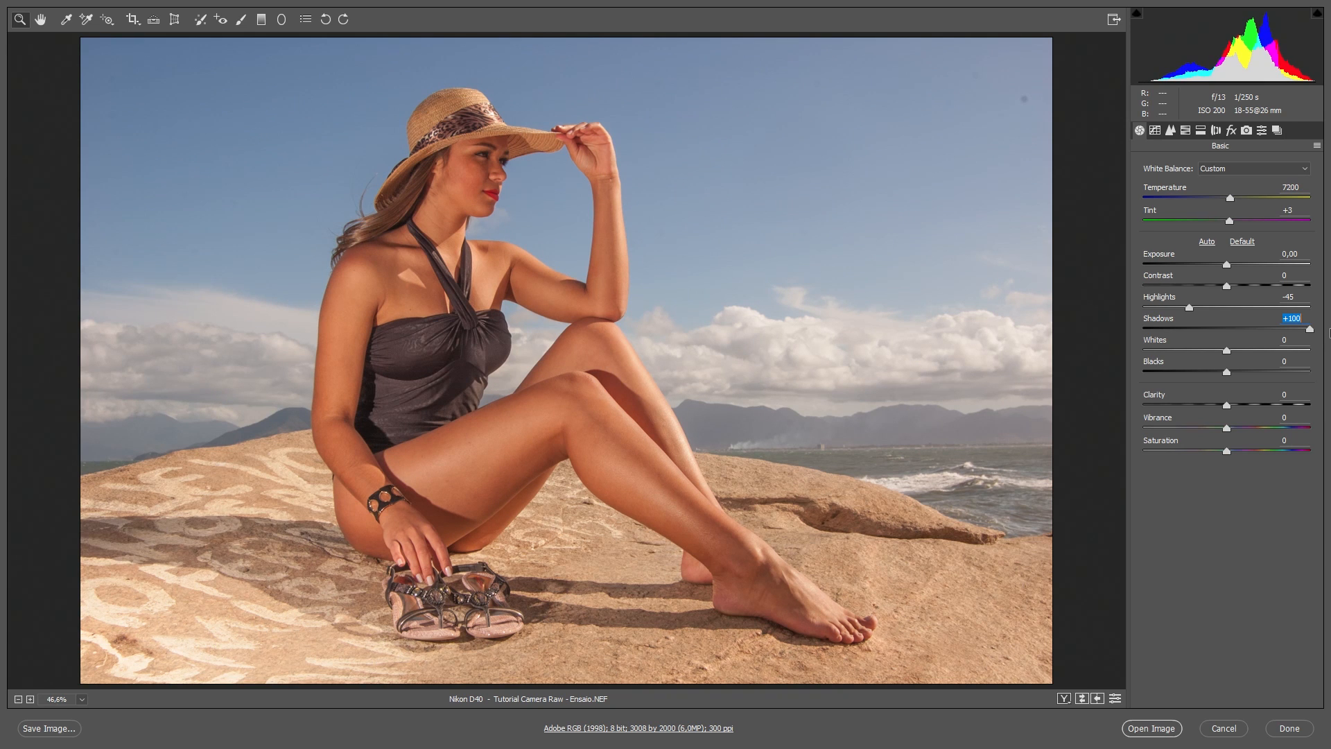
pyautogui.moveTo(1329, 333); pyautogui.dragTo(1268, 330)
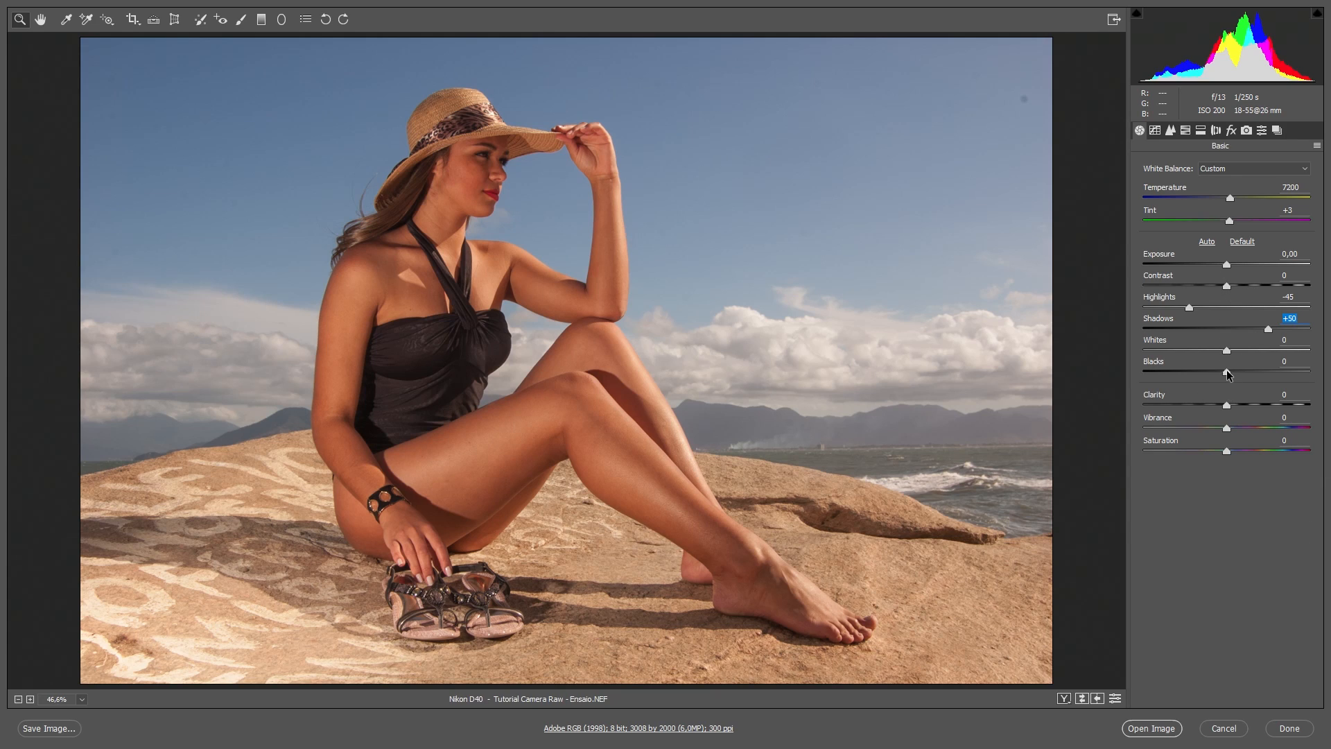
pyautogui.click(1226, 288)
# Step: Set the Whites to +43, using the highlight clipping warning to check for overexposed areas
pyautogui.moveTo(1226, 352); pyautogui.dragTo(1248, 349)
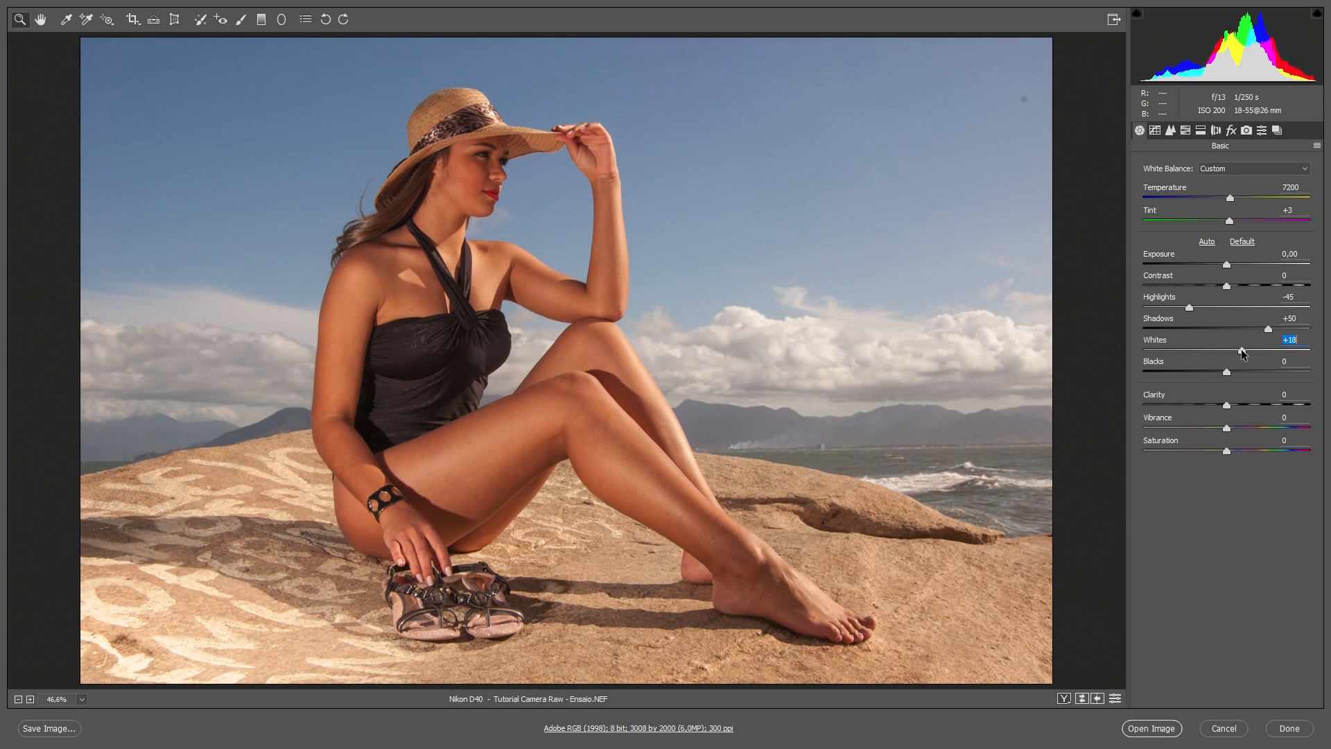
pyautogui.click(1317, 13)
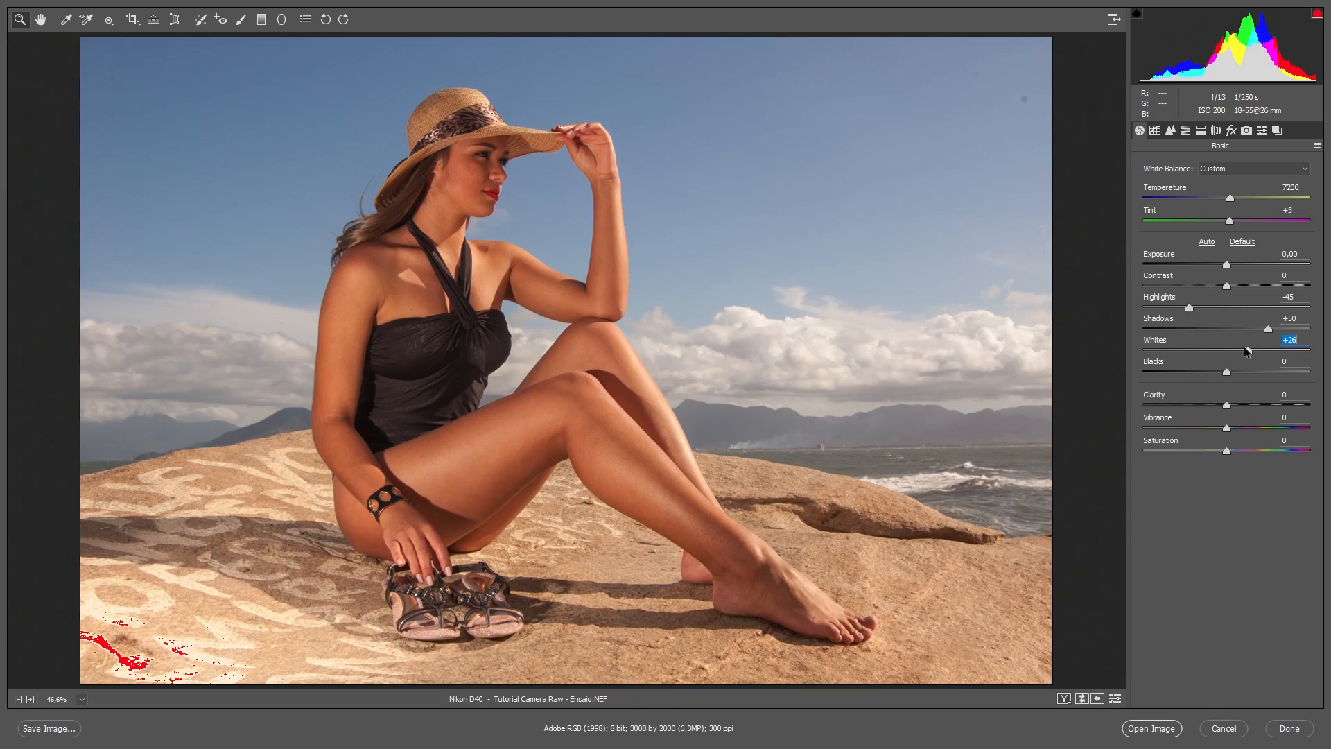
pyautogui.moveTo(1249, 350); pyautogui.dragTo(1309, 352)
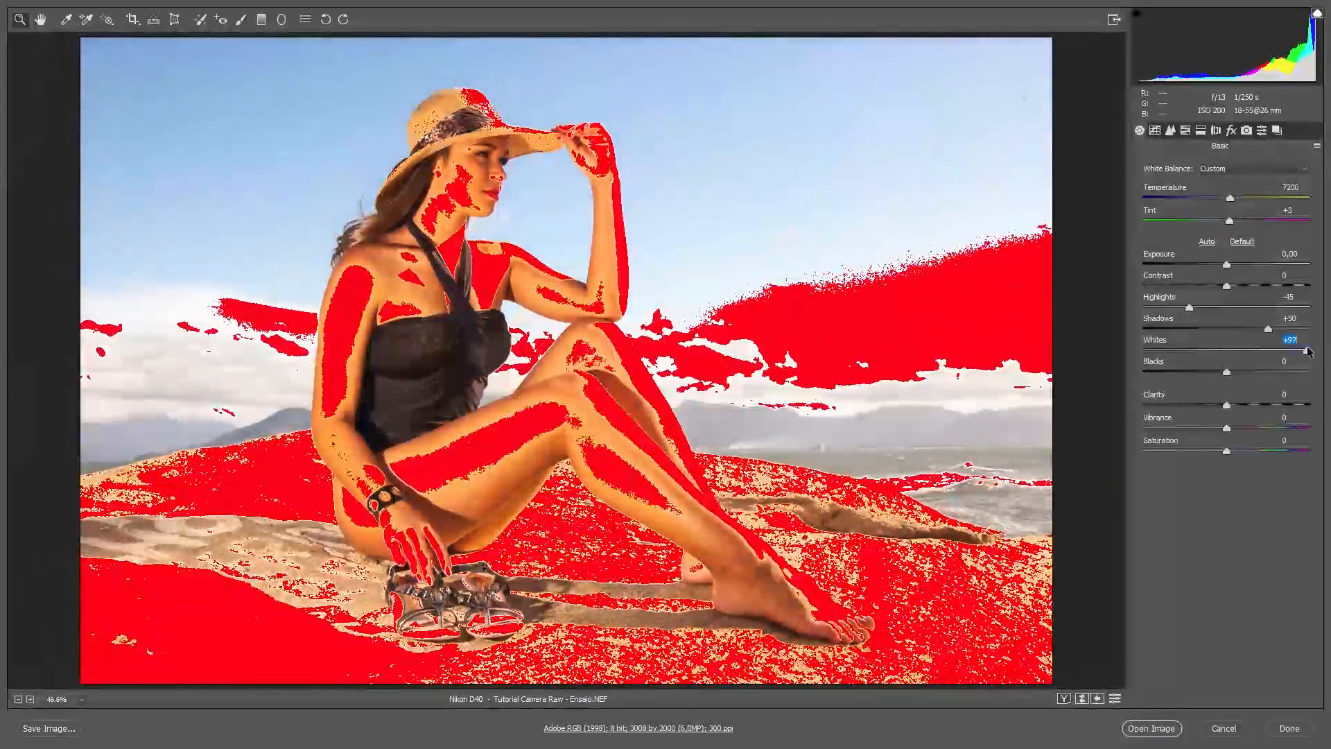
pyautogui.click(1319, 14)
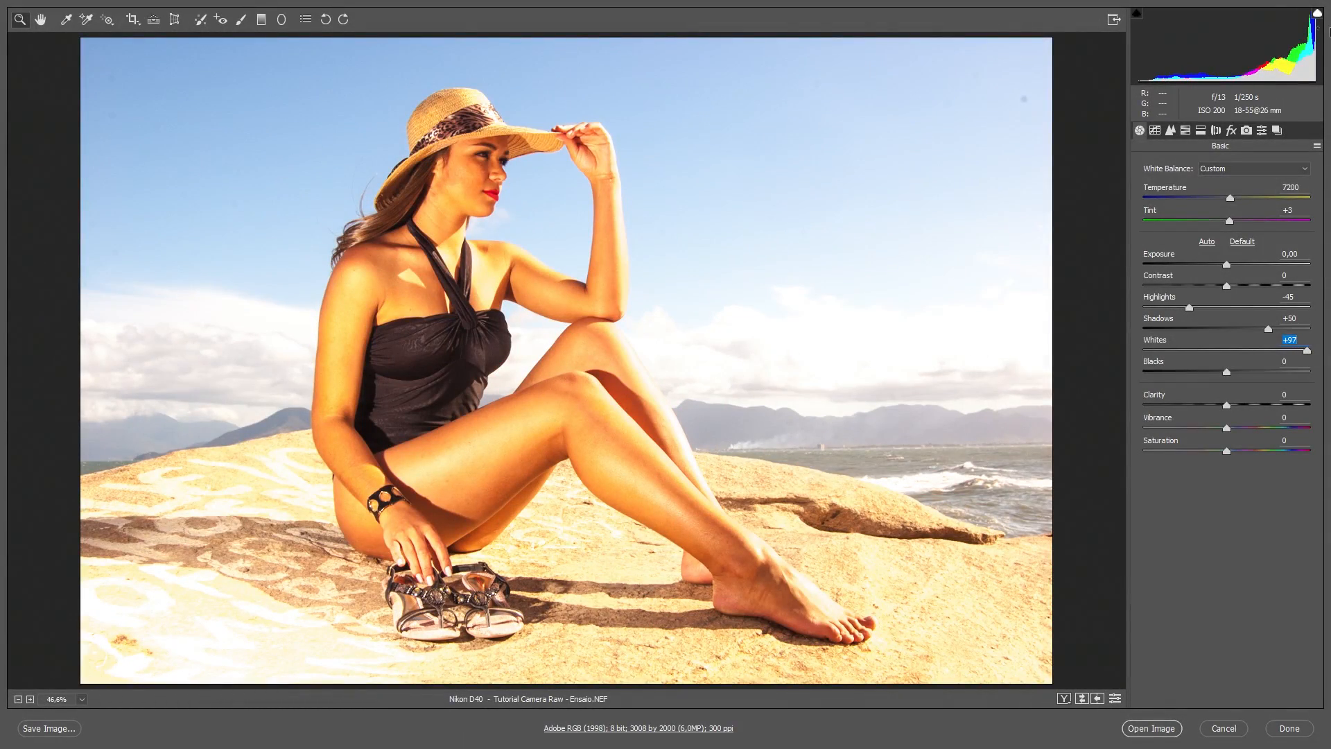
pyautogui.press('o')
pyautogui.moveTo(1307, 351); pyautogui.dragTo(1261, 357)
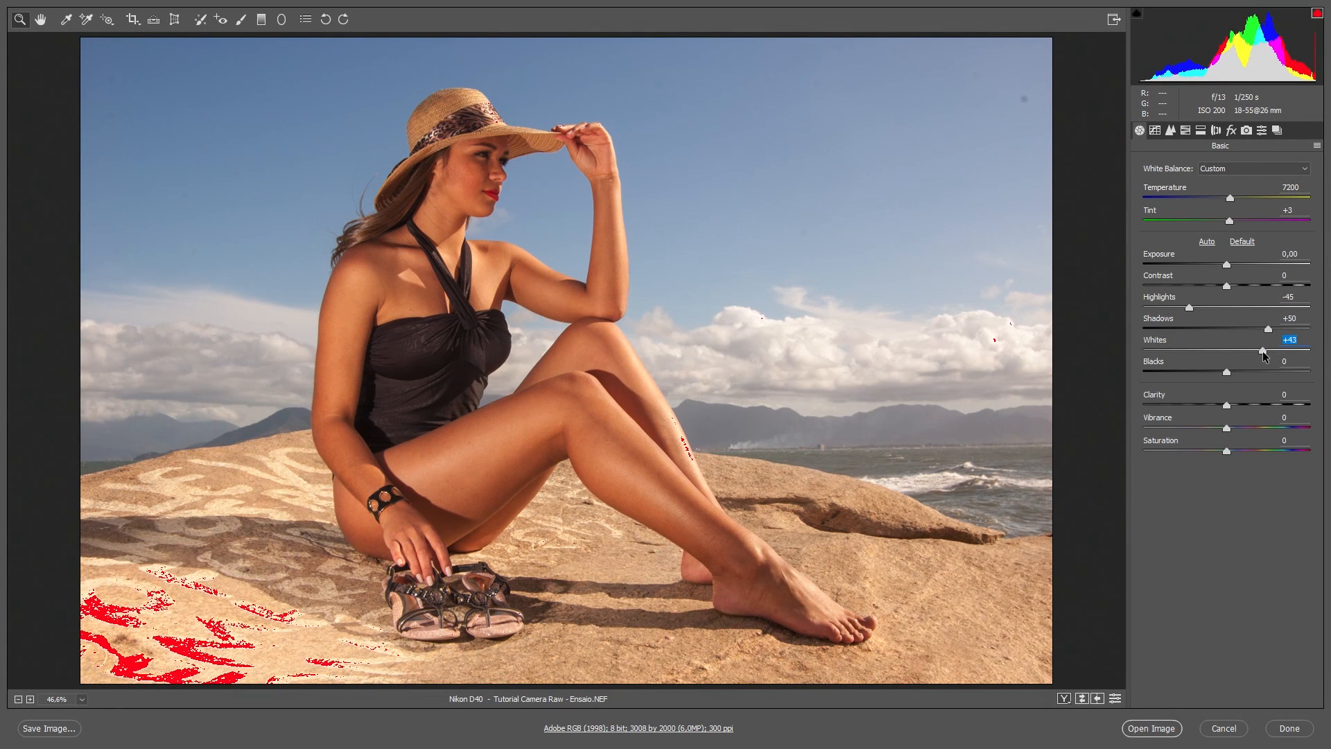
# Step: Set the Blacks to -16 using the shadow clipping warning, and compare the photo with its defaults with both warnings off
pyautogui.click(1137, 14)
pyautogui.moveTo(1226, 372); pyautogui.dragTo(1197, 368)
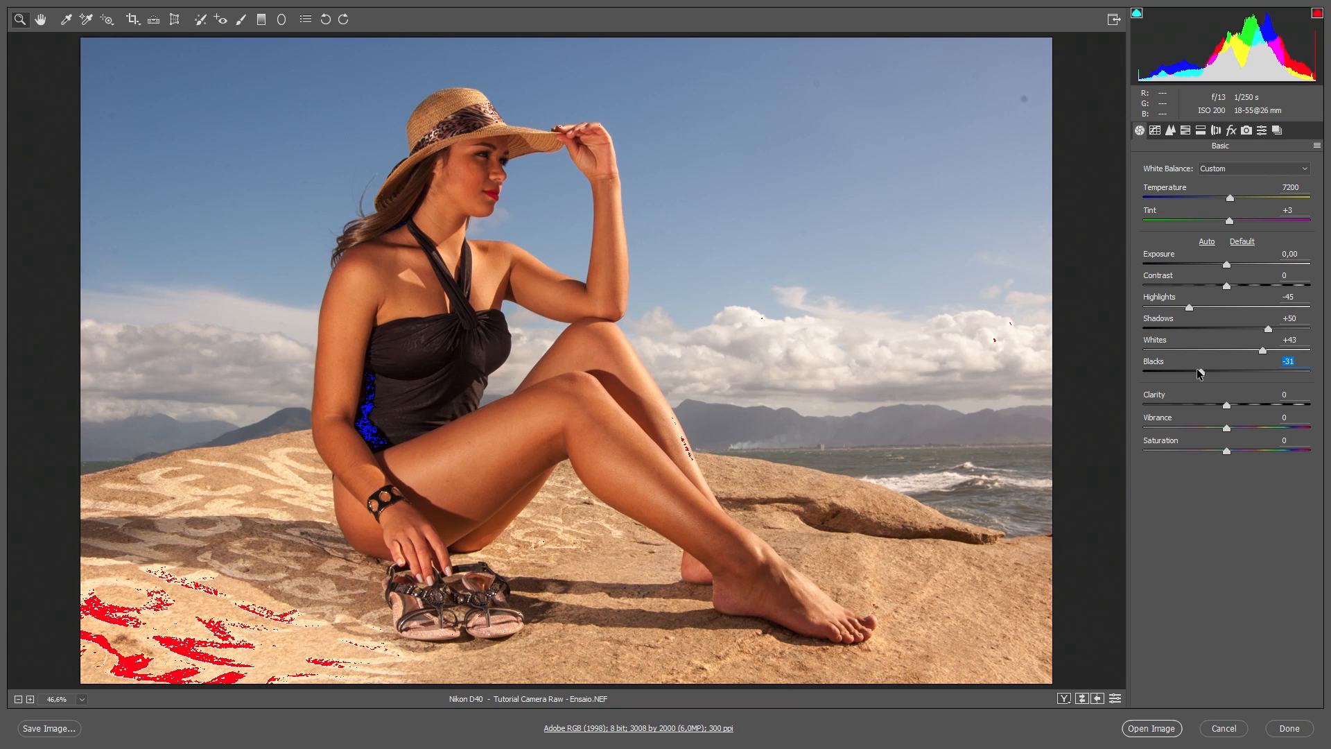
pyautogui.moveTo(1197, 368); pyautogui.dragTo(1213, 369)
pyautogui.click(1137, 14)
pyautogui.click(1318, 13)
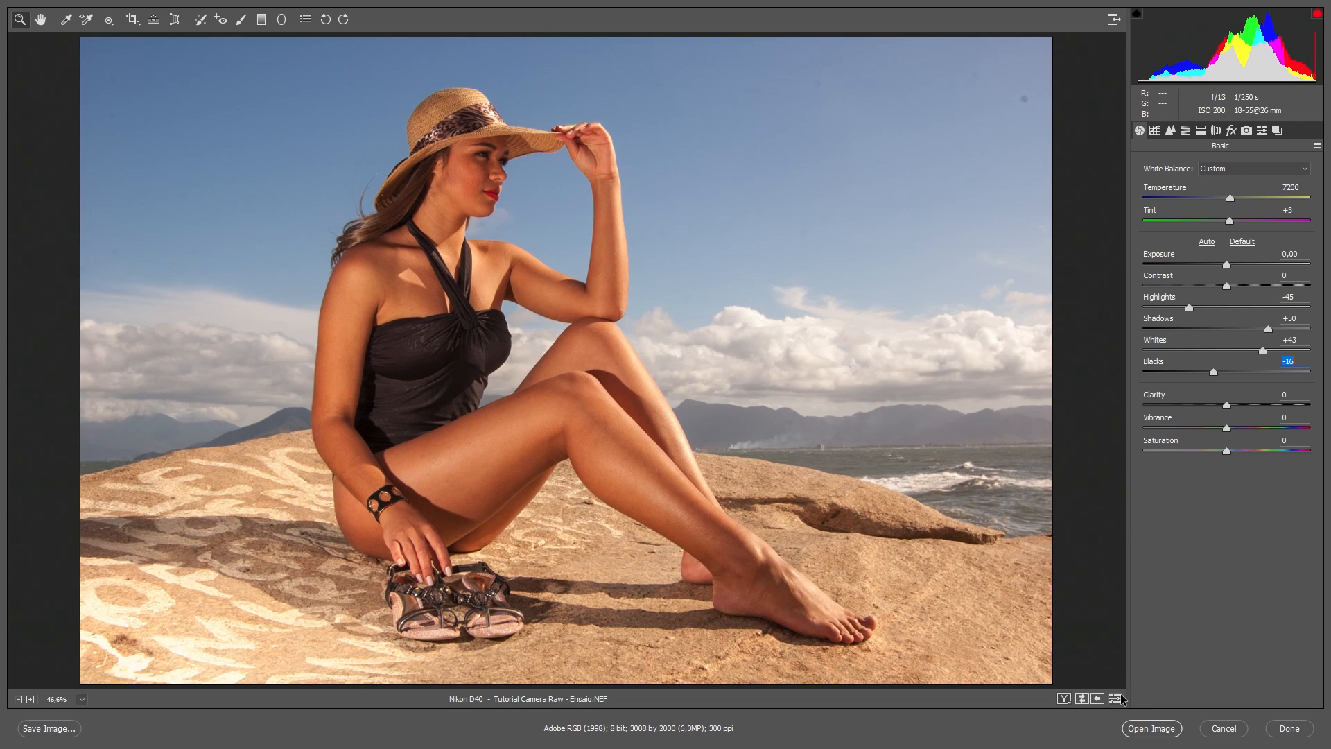
pyautogui.click(1115, 698)
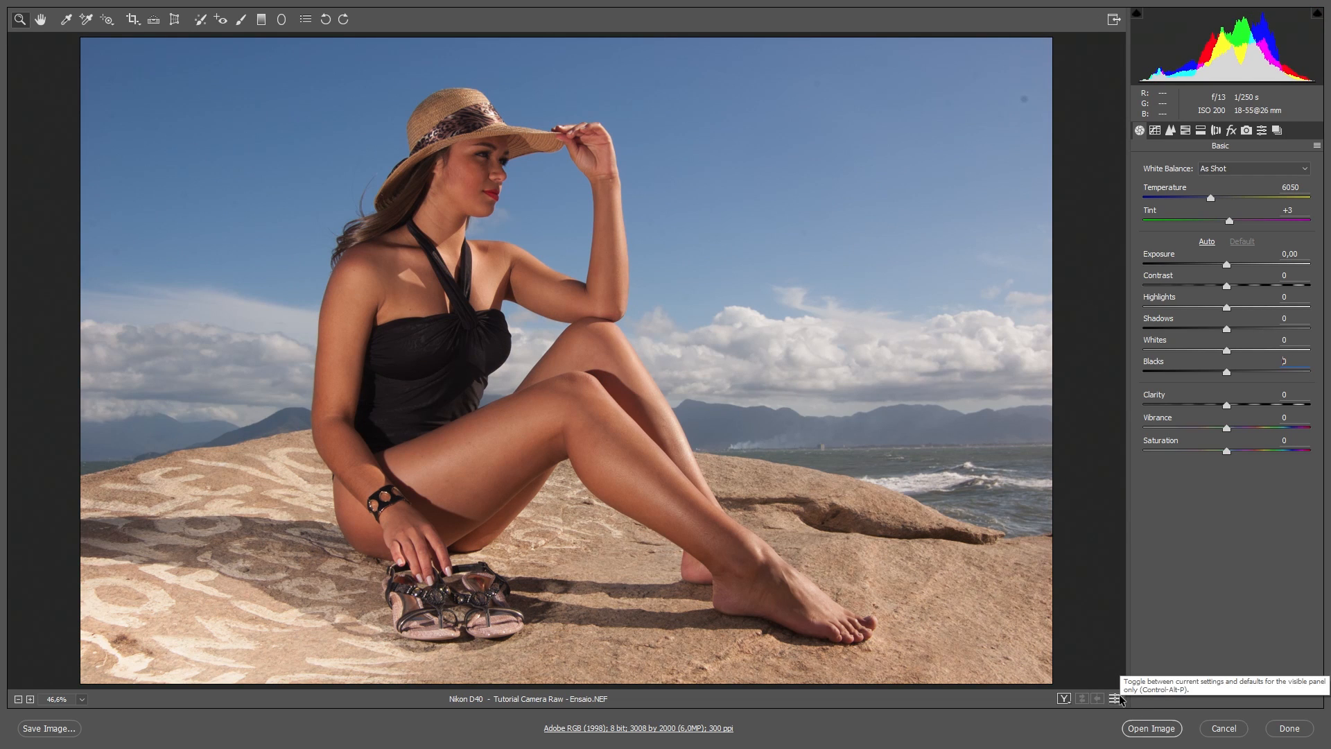
pyautogui.click(1116, 699)
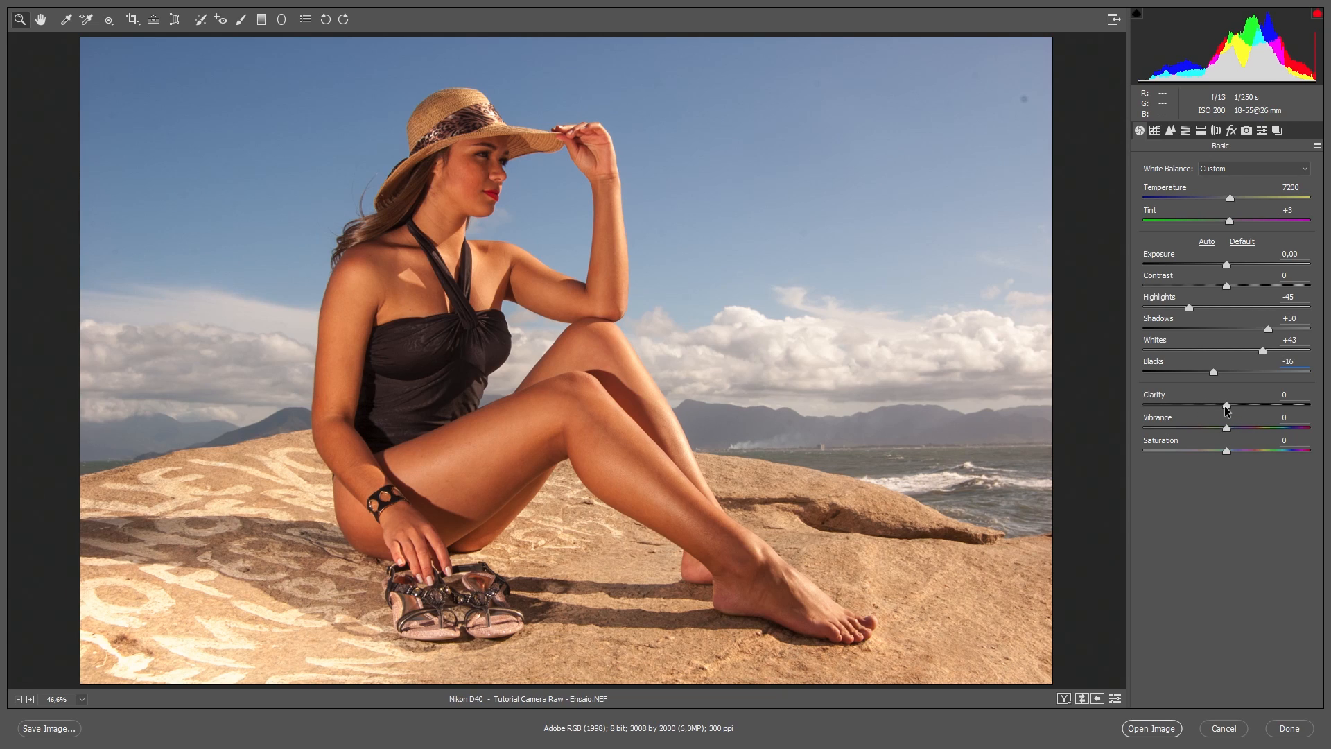
# Step: Try the extremes of Clarity before setting it to +15, and set Vibrance to +15
pyautogui.click(1226, 408)
pyautogui.moveTo(1226, 406); pyautogui.dragTo(1329, 408)
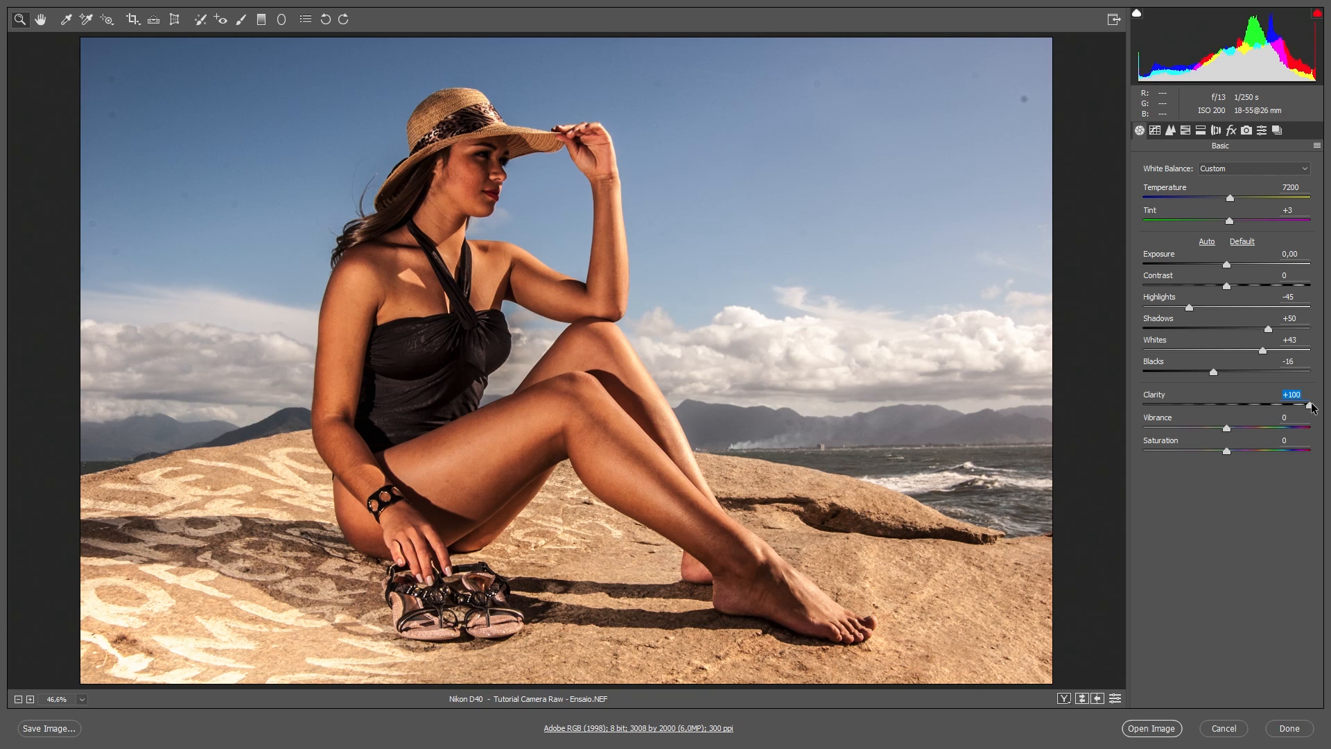
pyautogui.moveTo(1310, 405); pyautogui.dragTo(1132, 409)
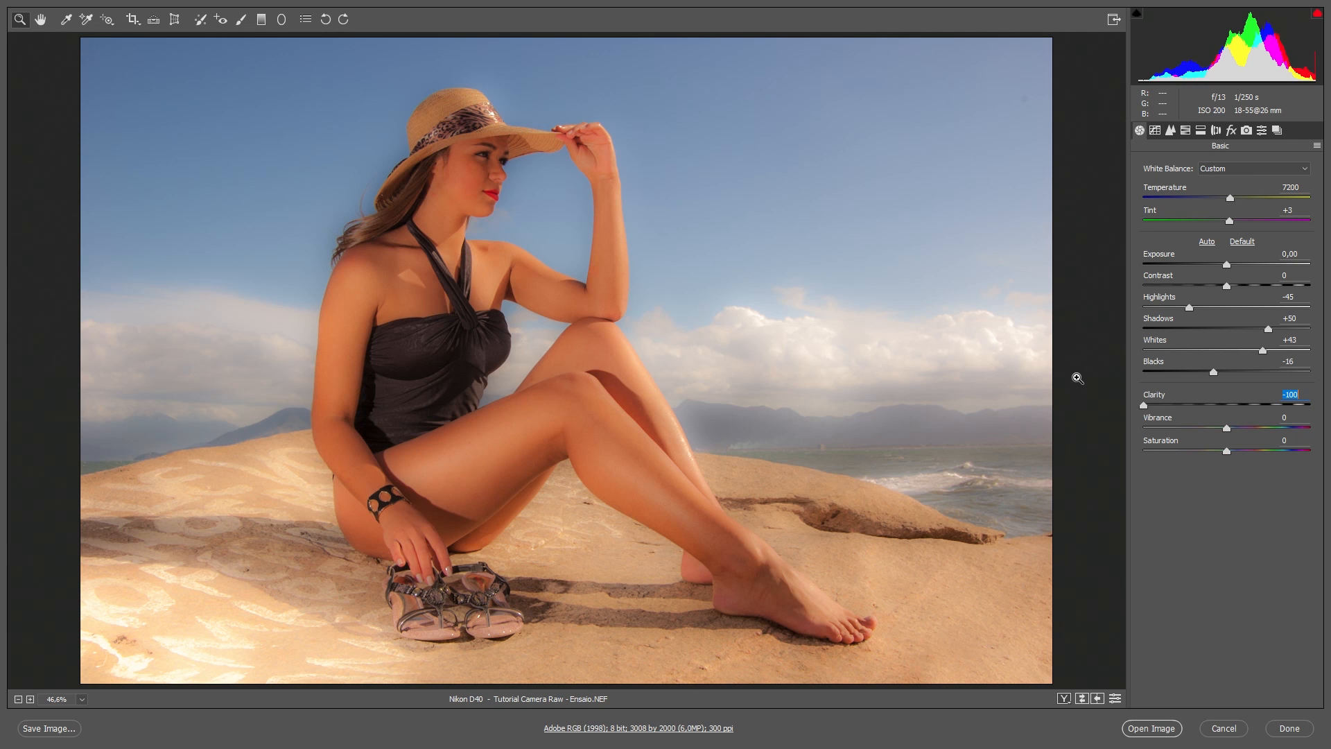
pyautogui.click(1234, 405)
pyautogui.moveTo(1234, 405); pyautogui.dragTo(1227, 427)
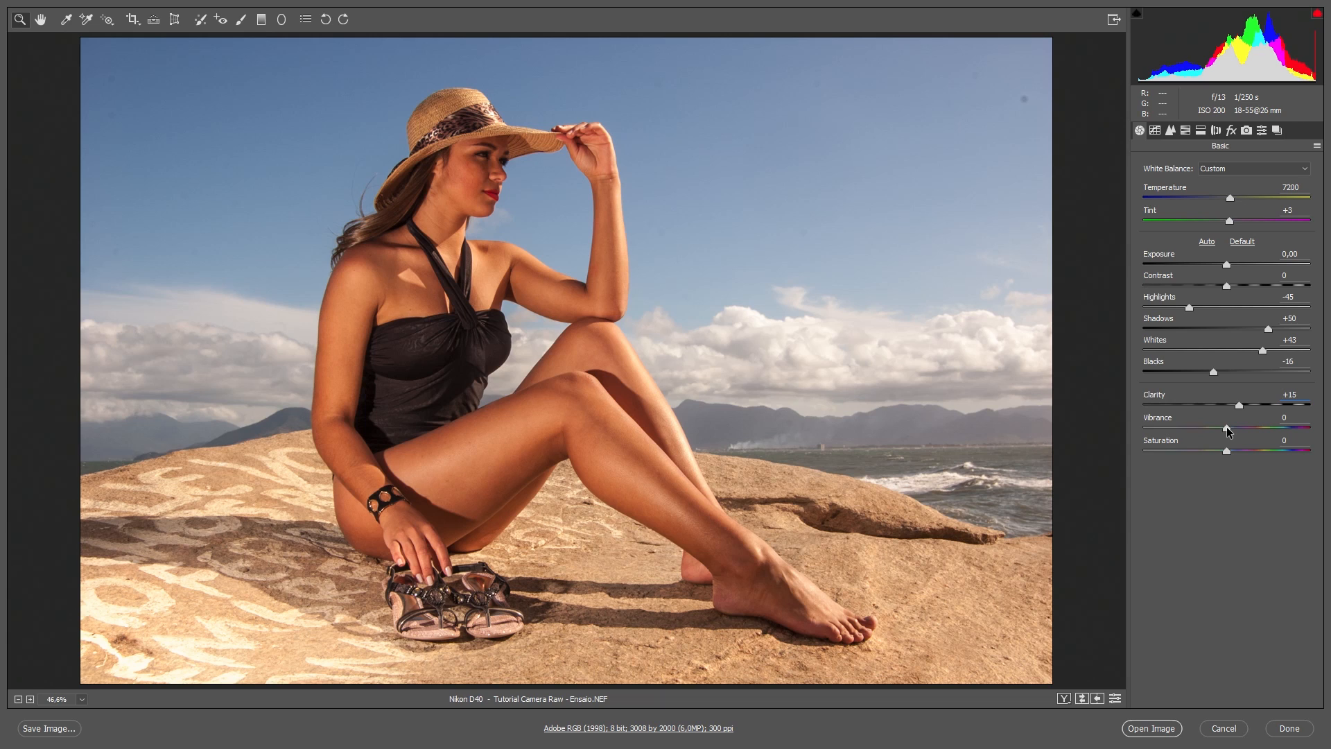
pyautogui.moveTo(1227, 430); pyautogui.dragTo(1239, 430)
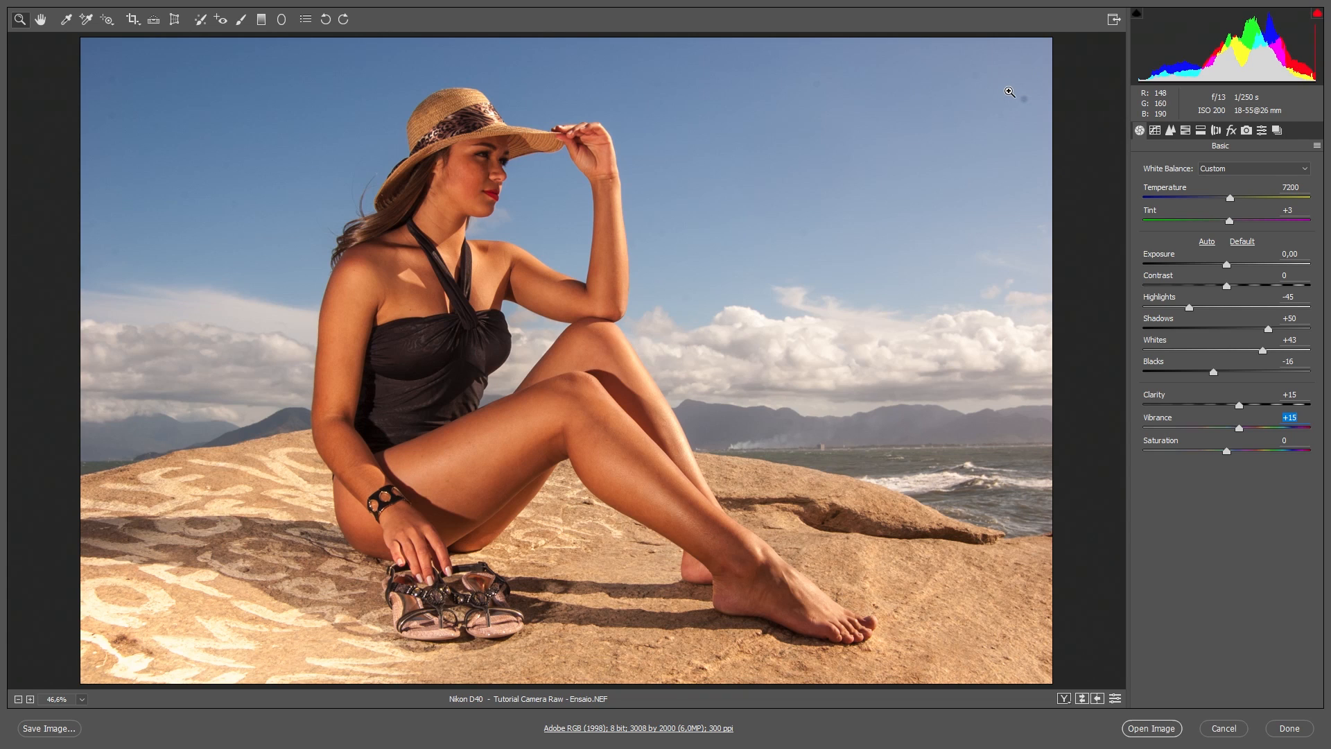
# Step: Heal three sensor dust spots in the sky at the photo's far left using Spot Removal with brush size 10
pyautogui.click(1009, 92)
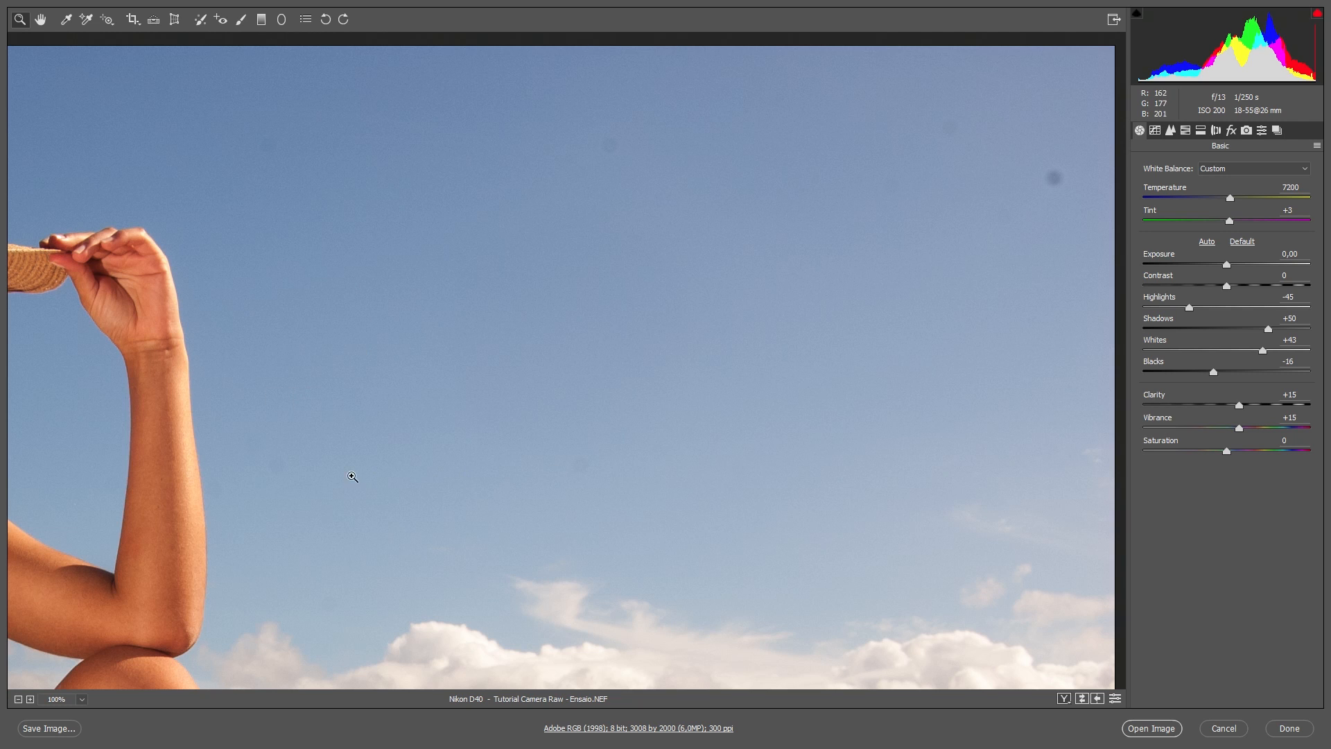
pyautogui.moveTo(136, 413); pyautogui.dragTo(683, 408)
pyautogui.moveTo(134, 362); pyautogui.dragTo(752, 373)
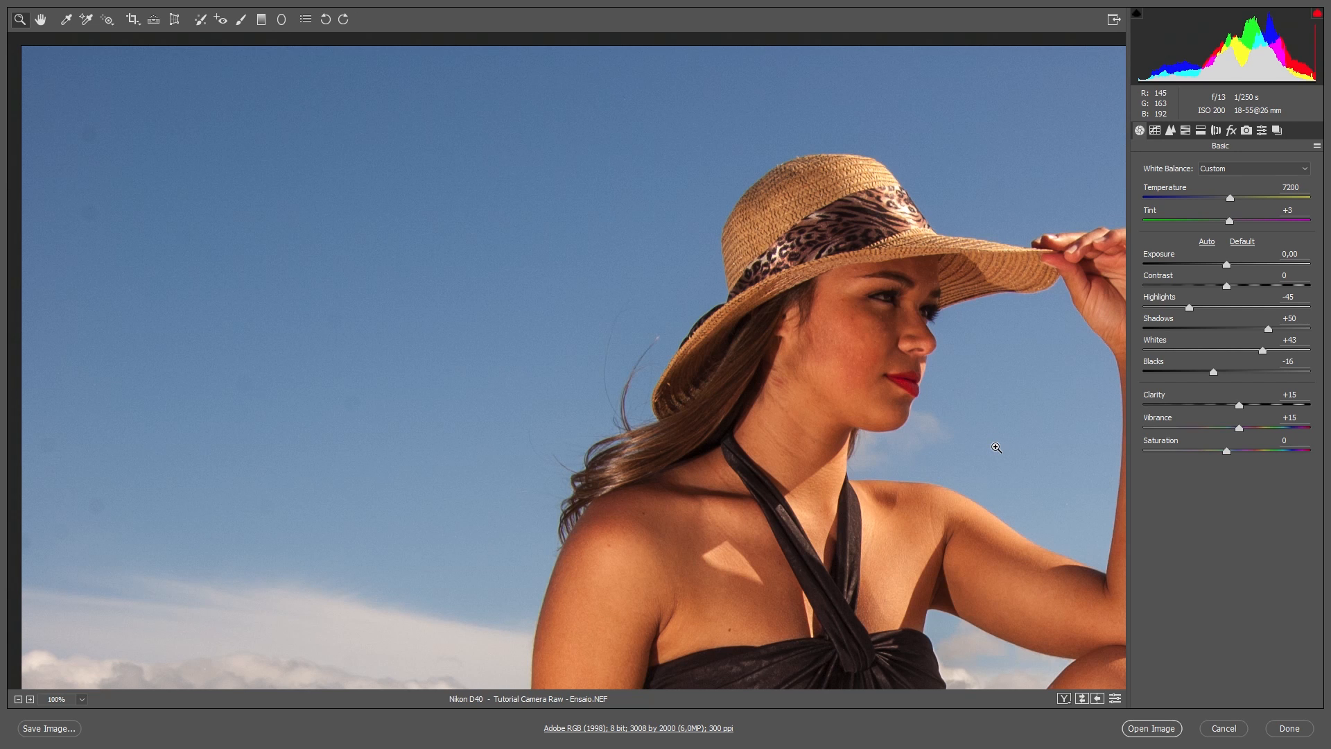
pyautogui.moveTo(669, 511); pyautogui.dragTo(929, 468)
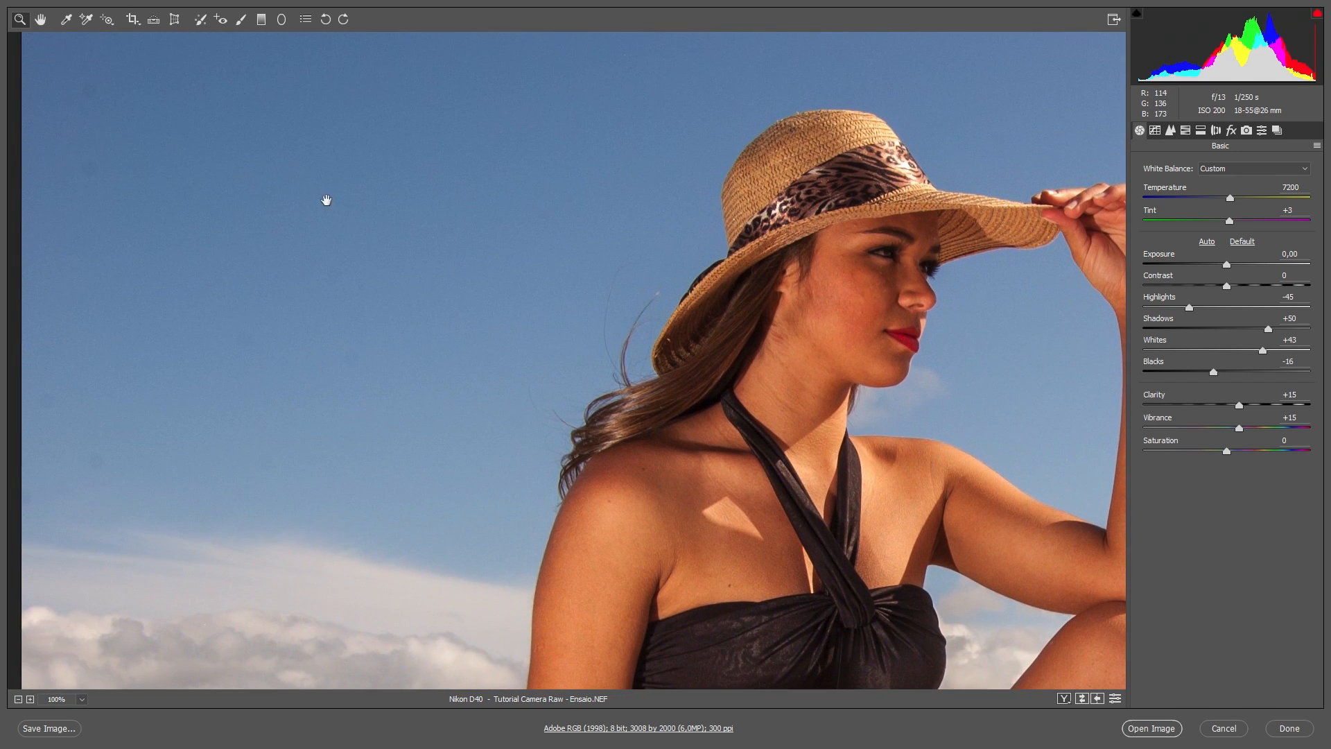
pyautogui.moveTo(362, 221); pyautogui.dragTo(336, 282)
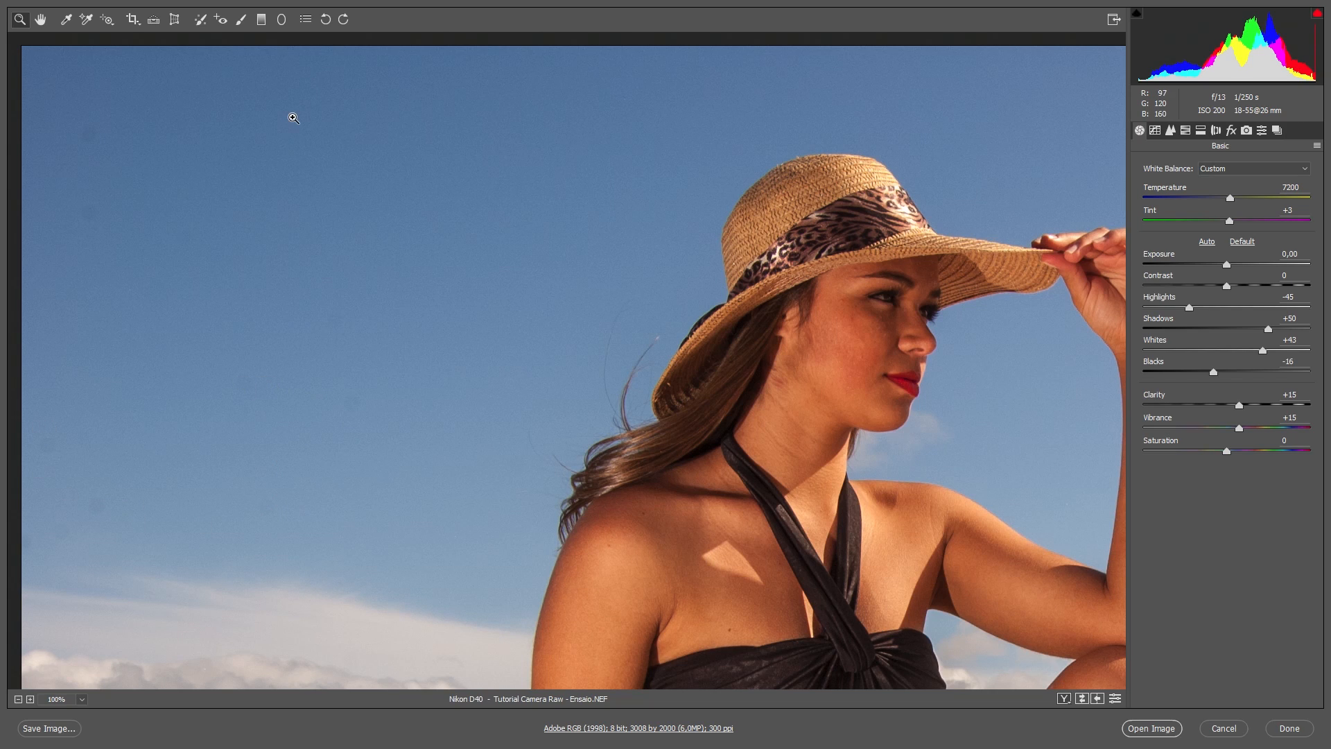
pyautogui.click(200, 21)
pyautogui.moveTo(1168, 185); pyautogui.dragTo(1158, 189)
pyautogui.click(87, 134)
pyautogui.click(89, 213)
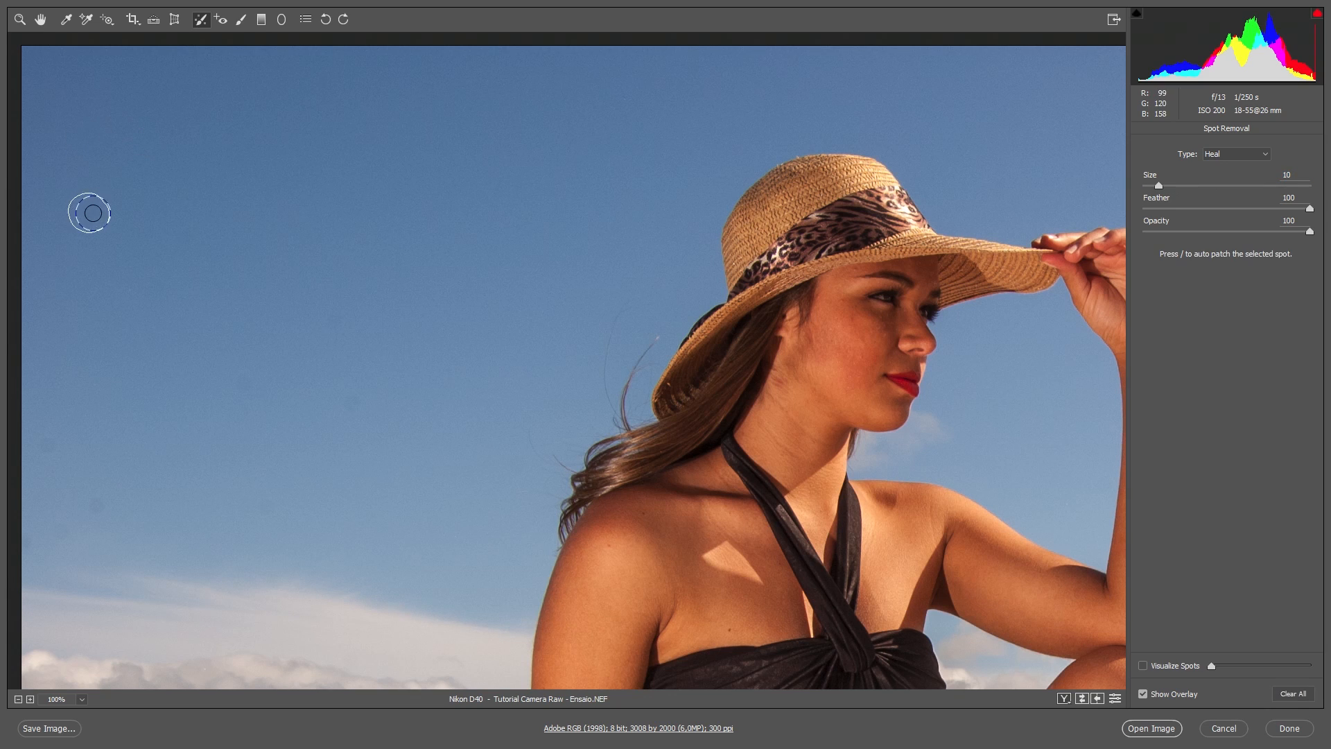
pyautogui.click(98, 509)
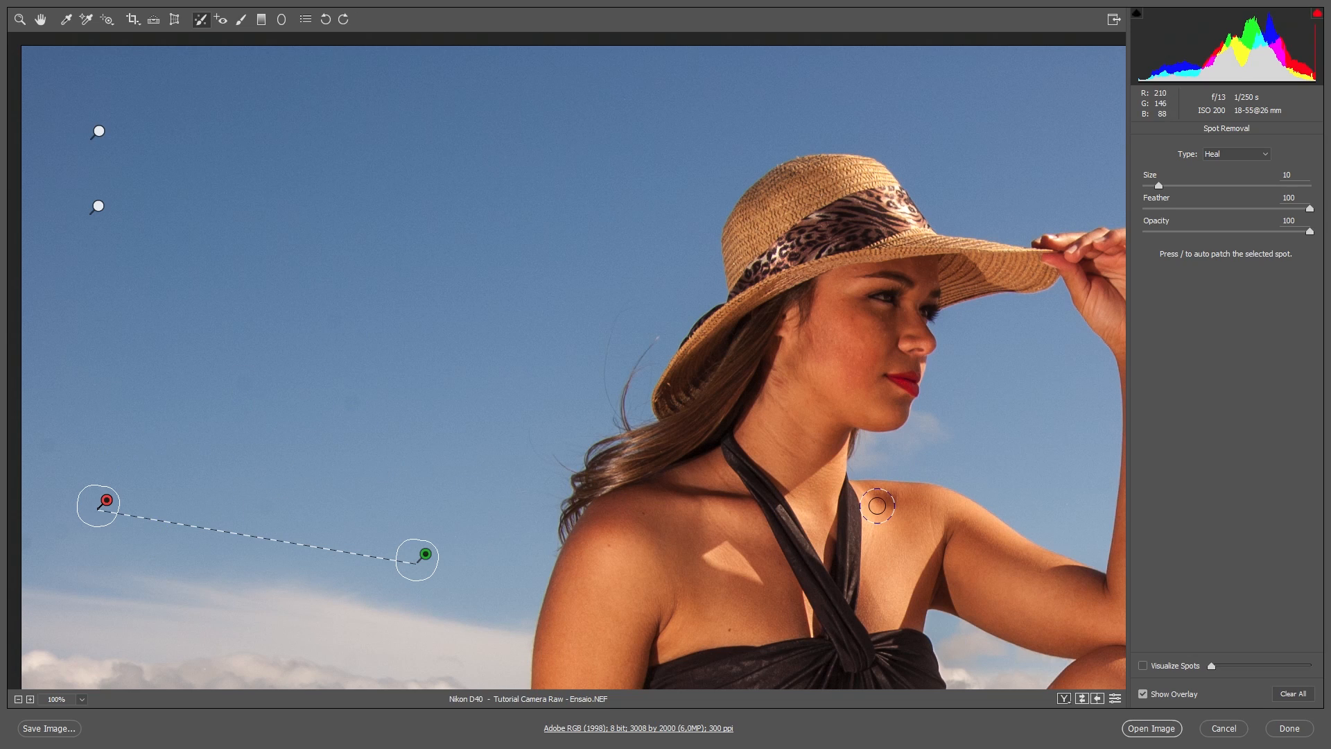
# Step: Turn on spot visualization and heal the remaining dust spots in the sky behind the woman's back
pyautogui.click(1144, 666)
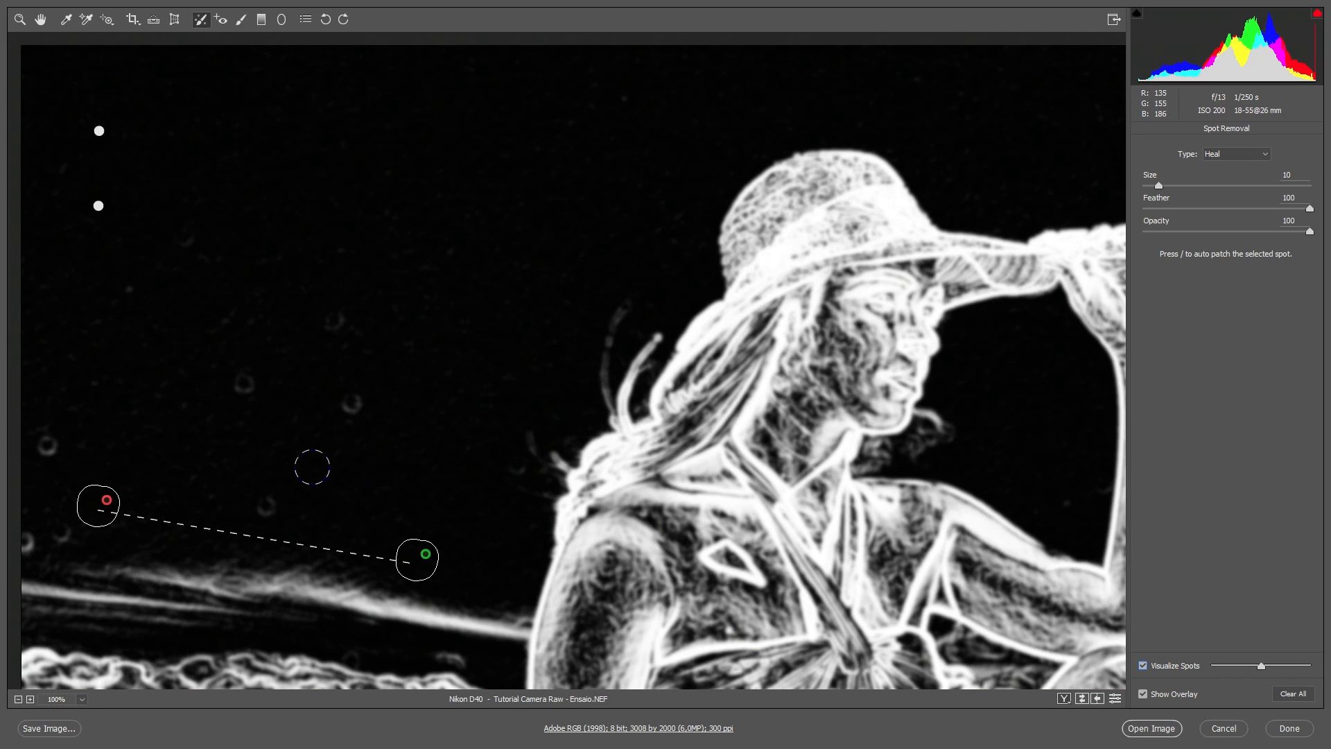
pyautogui.click(332, 317)
pyautogui.click(349, 402)
pyautogui.click(244, 380)
pyautogui.click(268, 504)
pyautogui.click(47, 444)
pyautogui.click(62, 531)
pyautogui.click(29, 542)
# Step: Heal the dust spots in the sky between the woman's raised arm and the clouds
pyautogui.moveTo(980, 319); pyautogui.dragTo(148, 319)
pyautogui.click(433, 464)
pyautogui.click(407, 448)
pyautogui.click(424, 141)
pyautogui.click(765, 145)
pyautogui.click(736, 464)
pyautogui.click(593, 544)
pyautogui.click(485, 604)
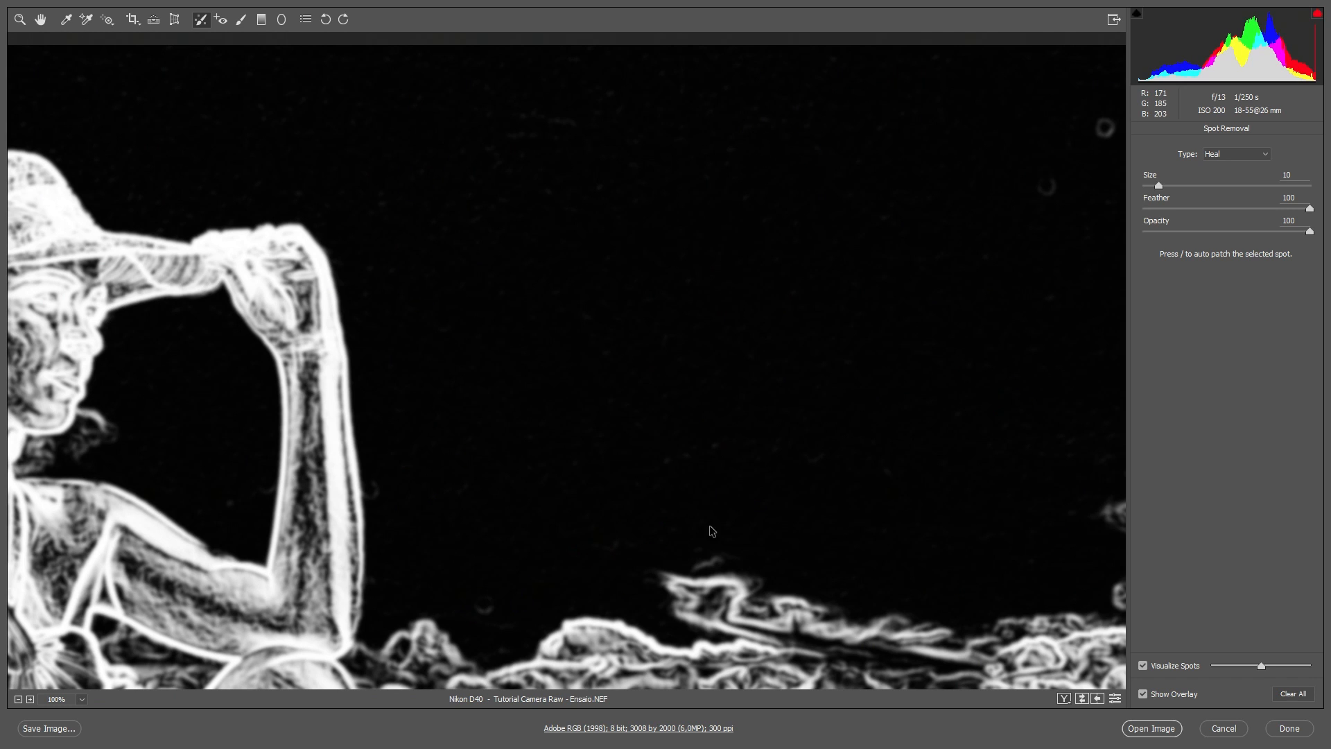
# Step: Heal the dust spots and paint out the faint cloud wisps in the sky near the photo's right edge
pyautogui.moveTo(763, 444); pyautogui.dragTo(604, 444)
pyautogui.click(888, 186)
pyautogui.click(947, 129)
pyautogui.moveTo(1050, 176); pyautogui.dragTo(1057, 185)
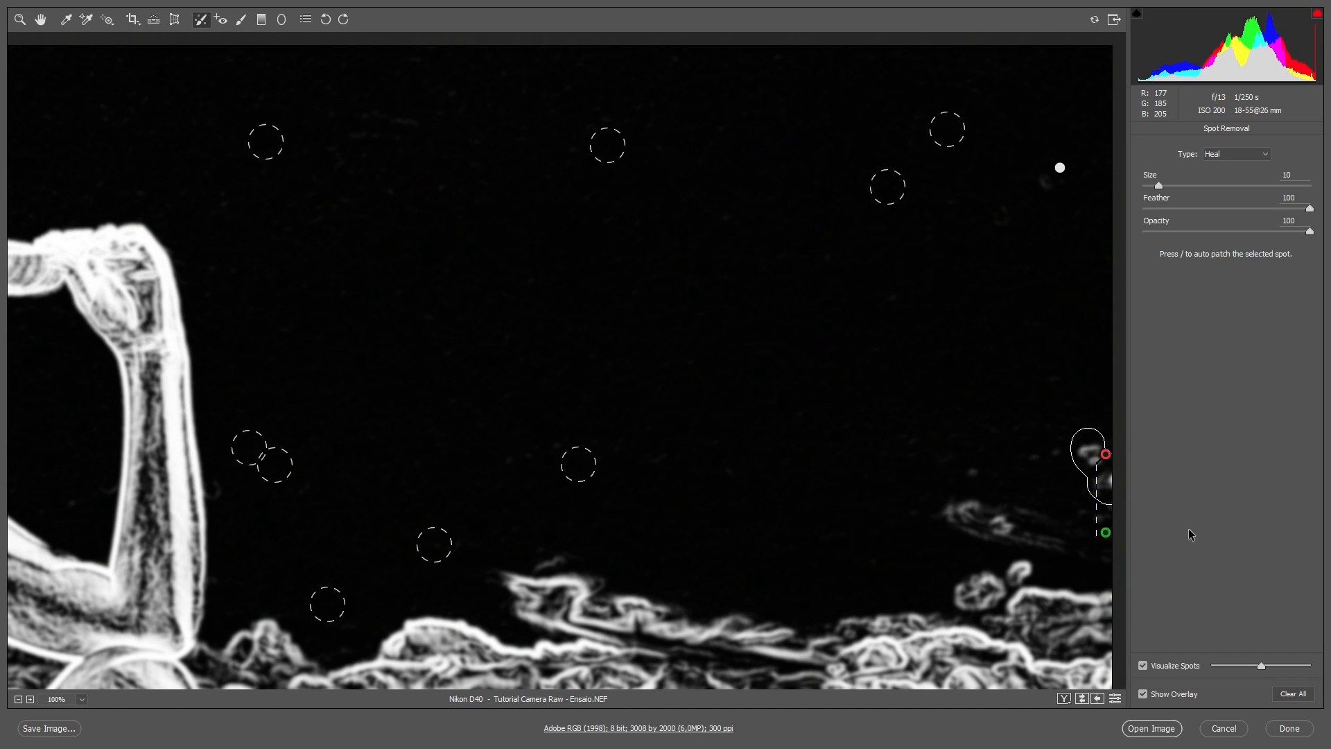
pyautogui.moveTo(956, 506)
pyautogui.mouseDown()
pyautogui.moveTo(995, 523)
pyautogui.moveTo(1108, 540)
pyautogui.mouseUp()
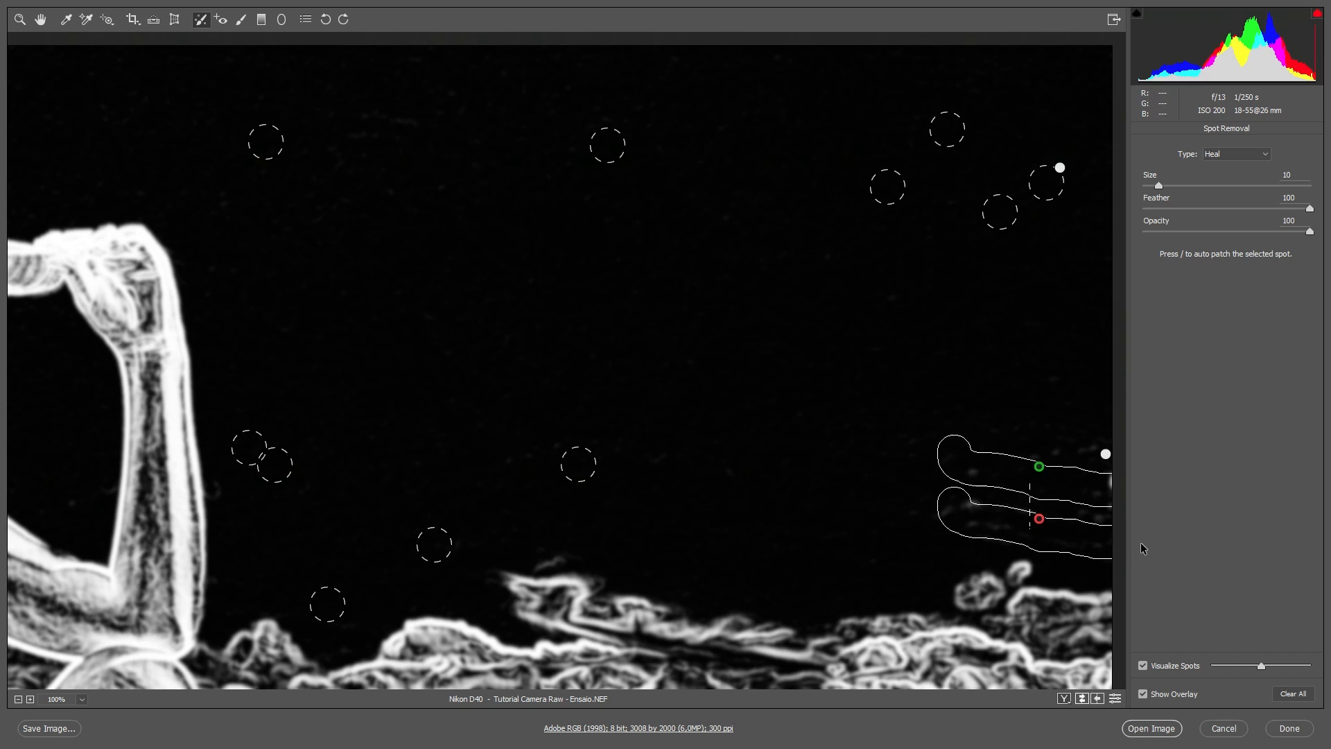
# Step: Turn off the spot visualization and overlay, and compare the whole retouched photo with its default settings
pyautogui.hotkey('ctrl', '0')
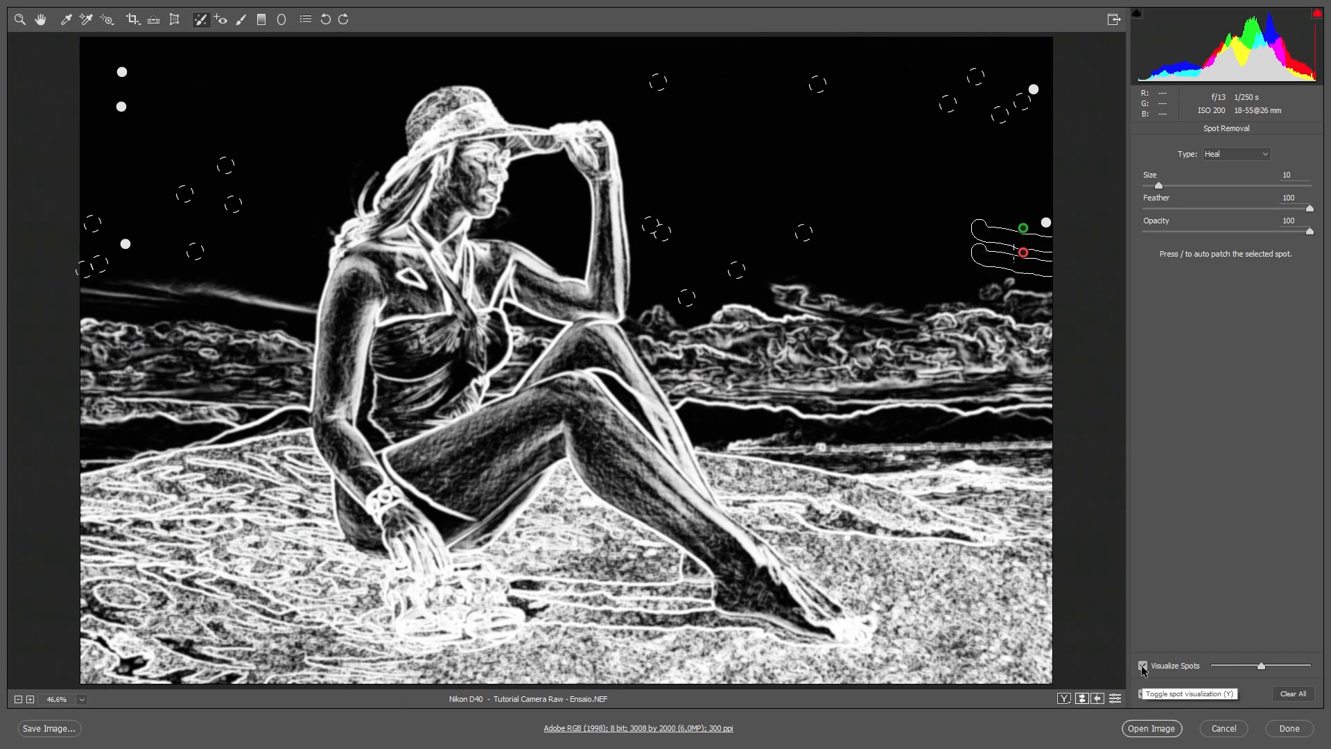
pyautogui.click(1144, 667)
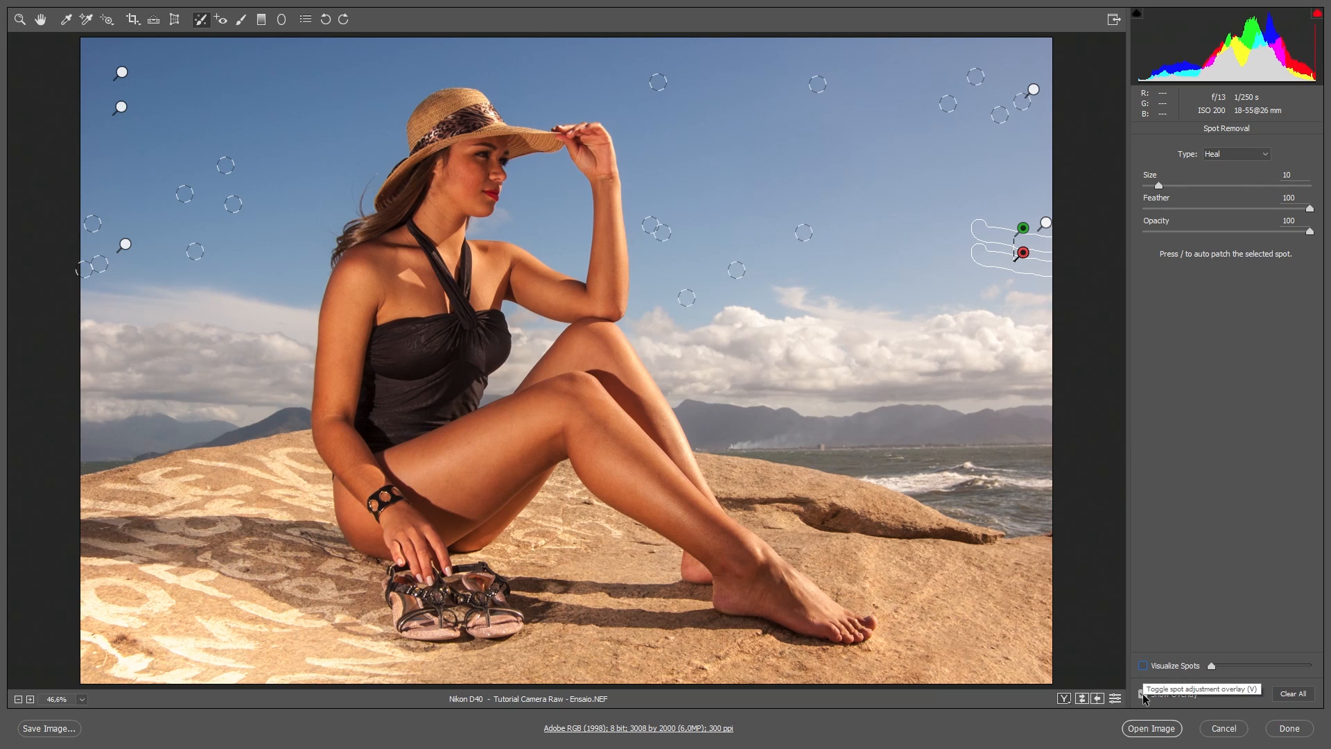
pyautogui.click(1144, 695)
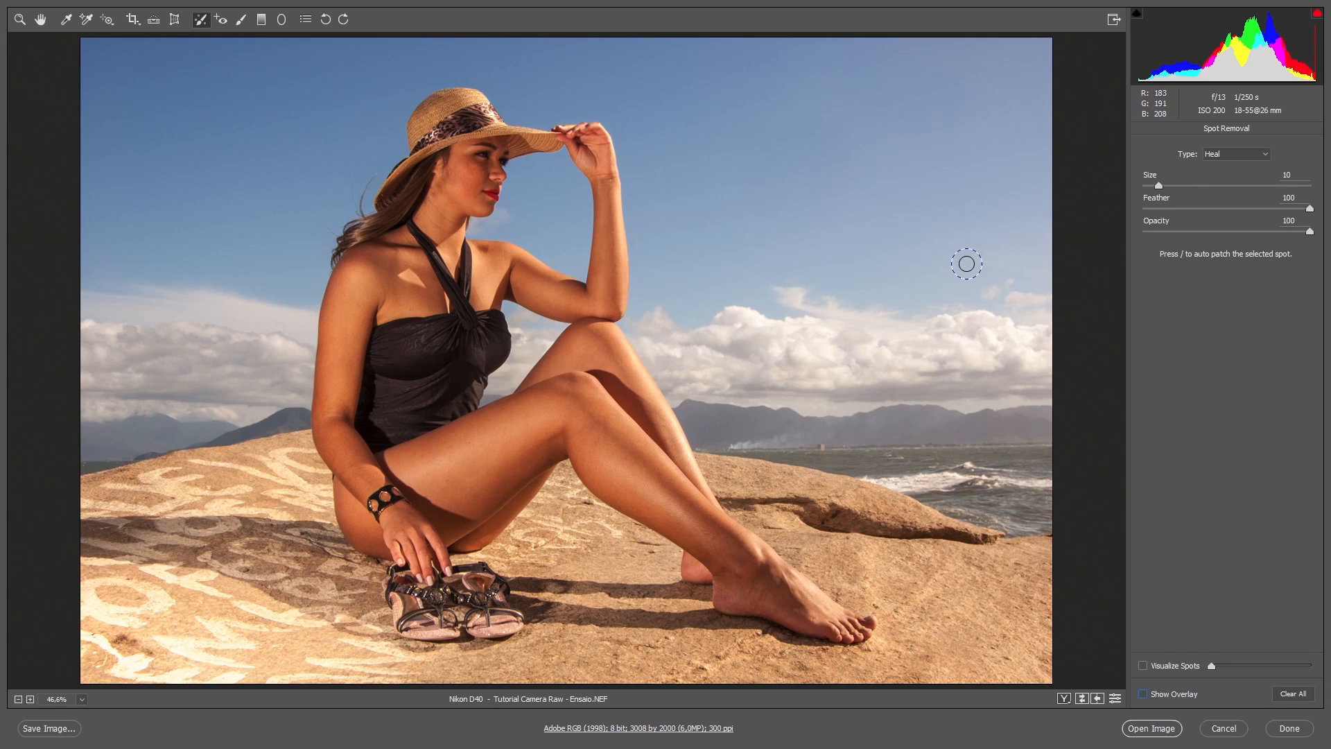
pyautogui.click(1115, 699)
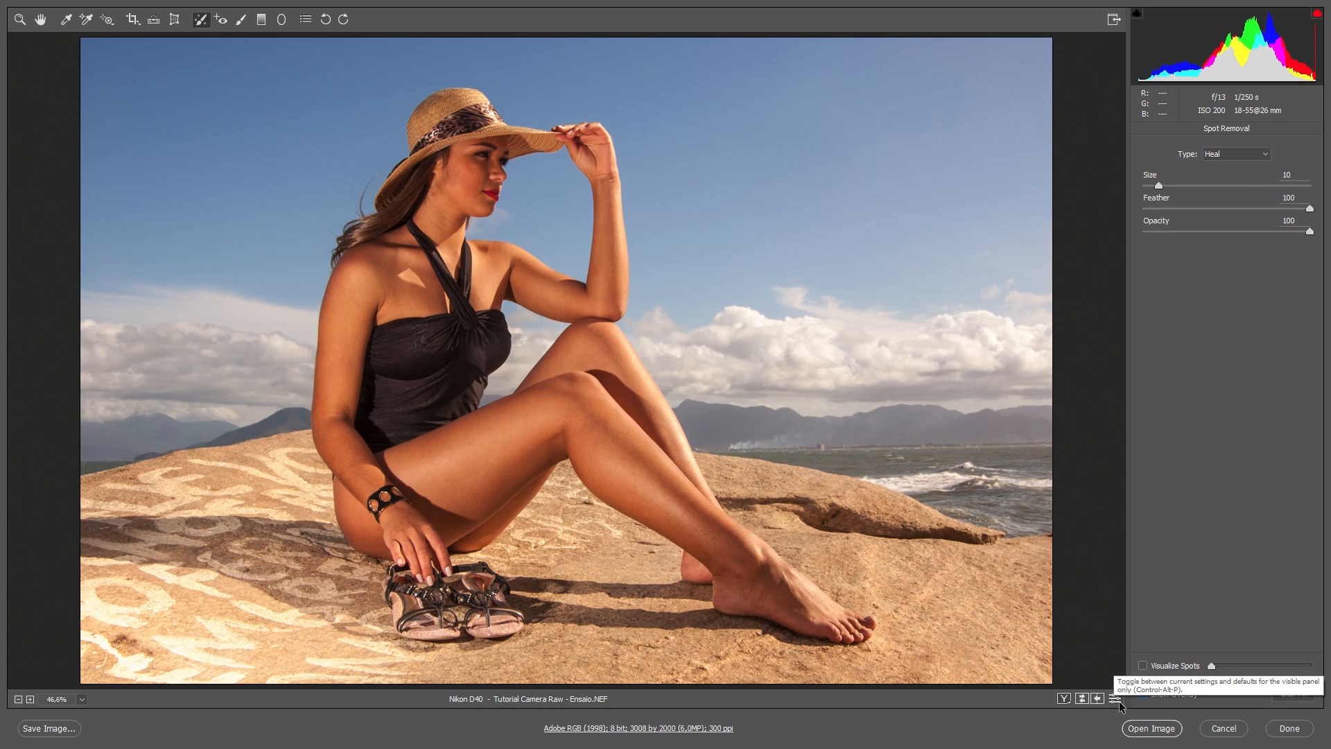
# Step: Begin a new Adjustment Brush area on the woman's thigh with the exposure reset to 0,00
pyautogui.click(243, 21)
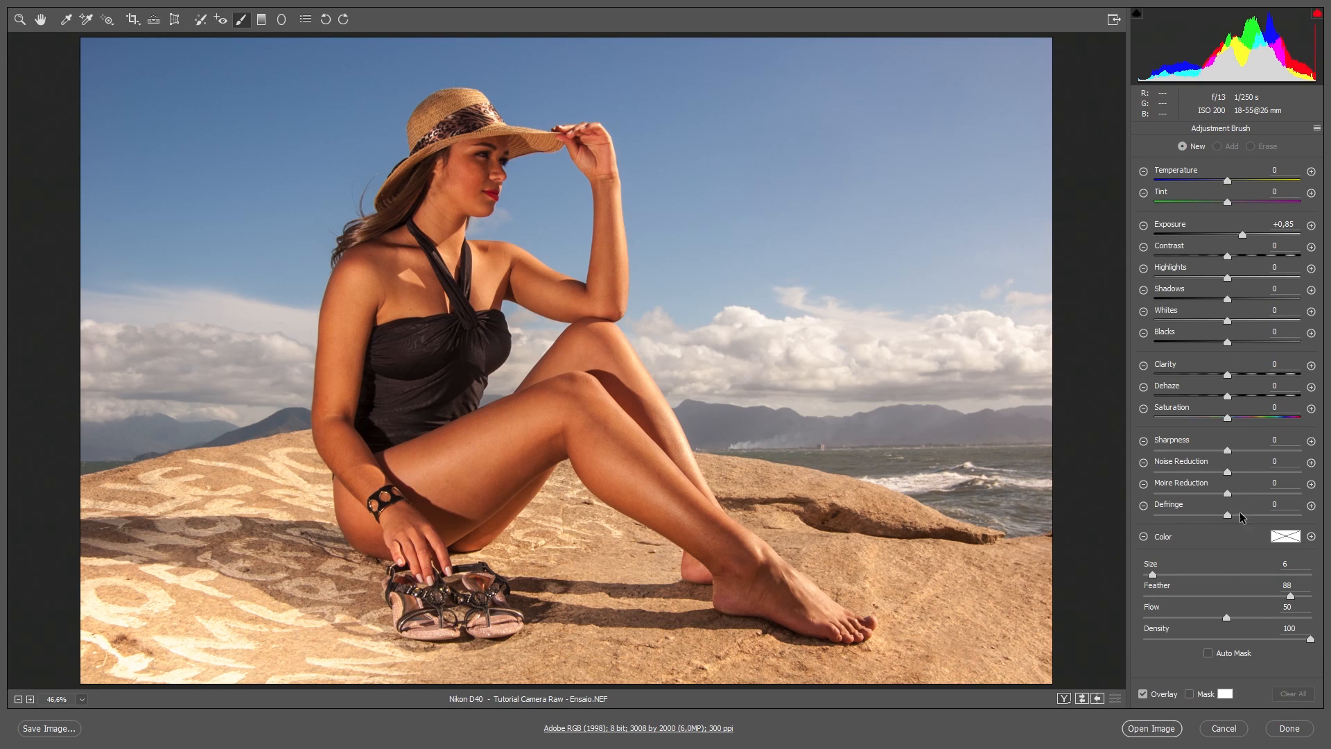
pyautogui.doubleClick(1243, 235)
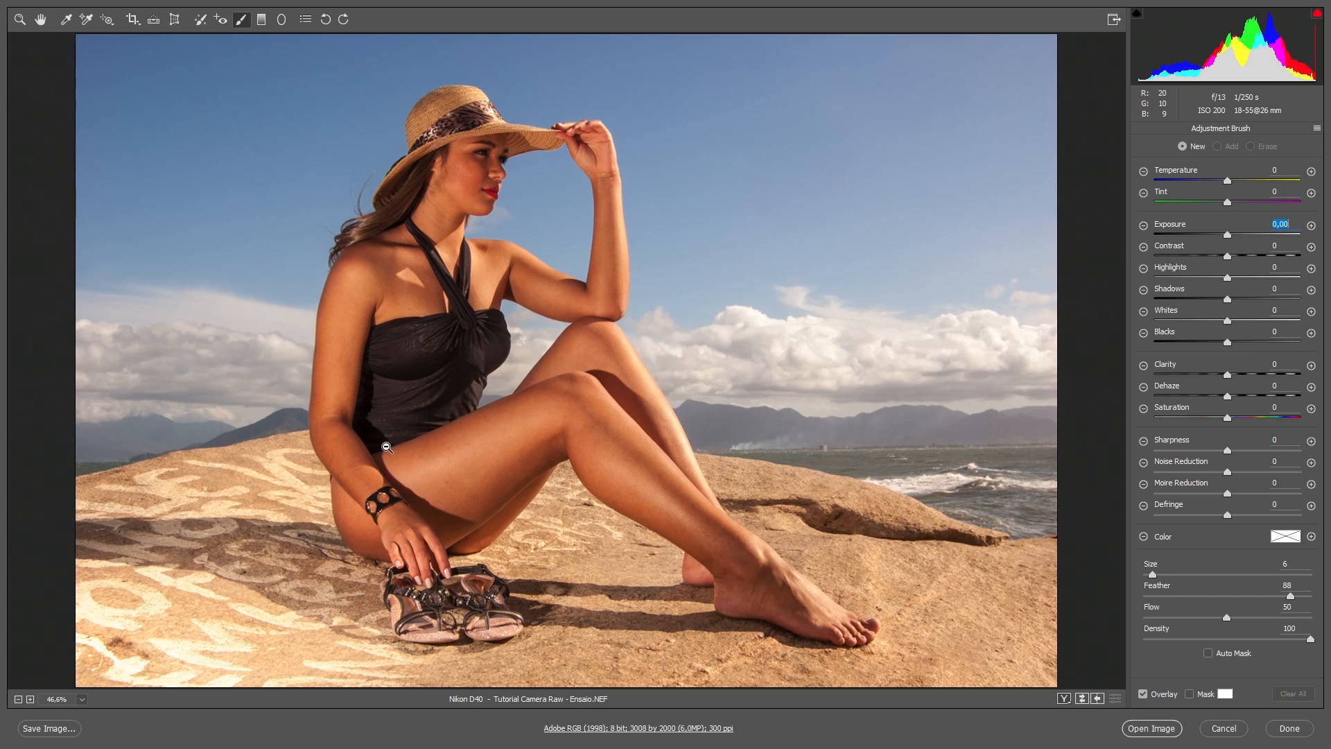
pyautogui.click(387, 448)
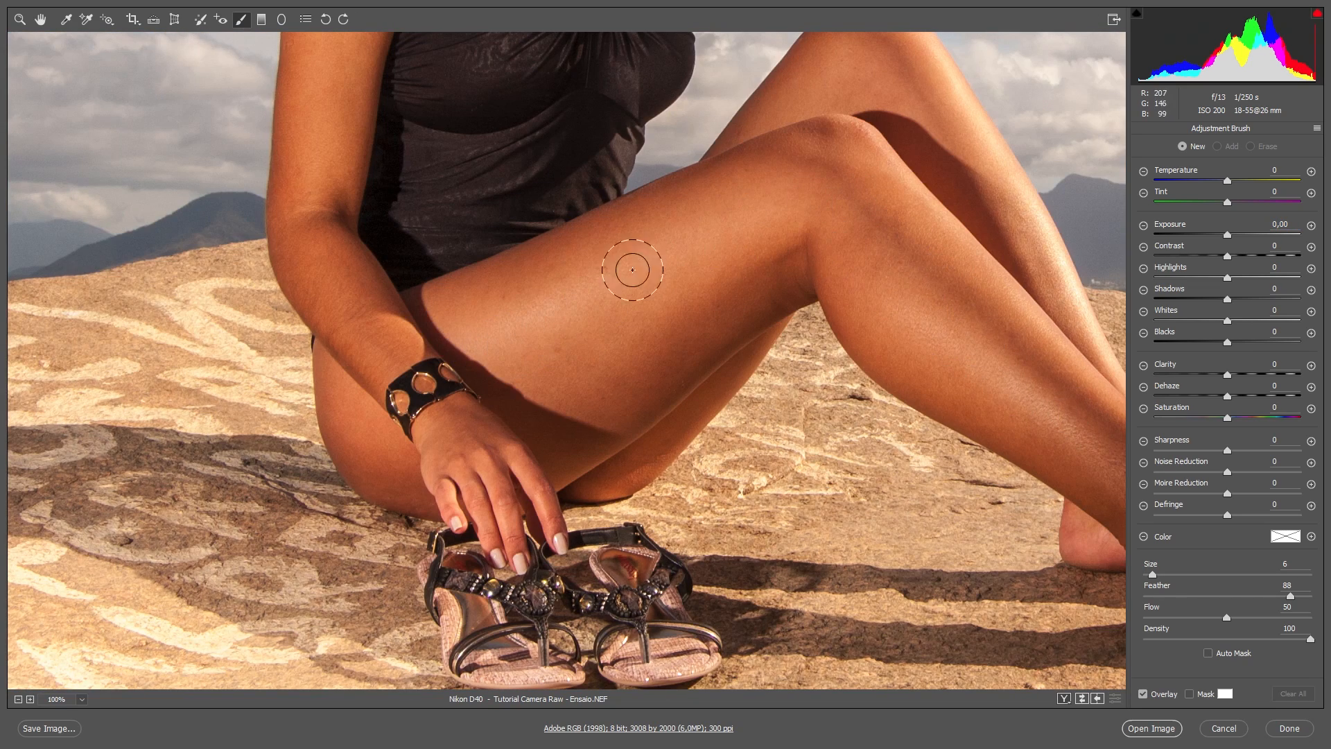
pyautogui.moveTo(444, 226); pyautogui.dragTo(396, 249)
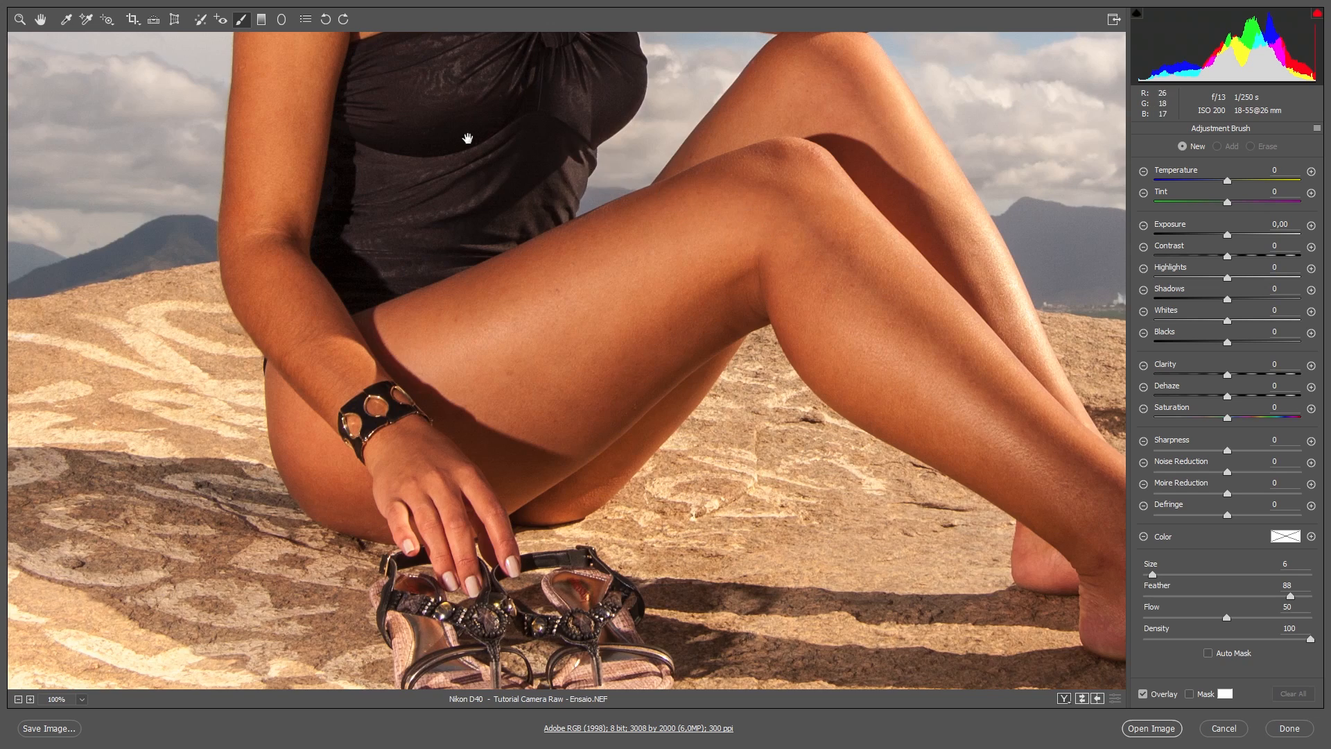
pyautogui.moveTo(468, 139); pyautogui.dragTo(669, 527)
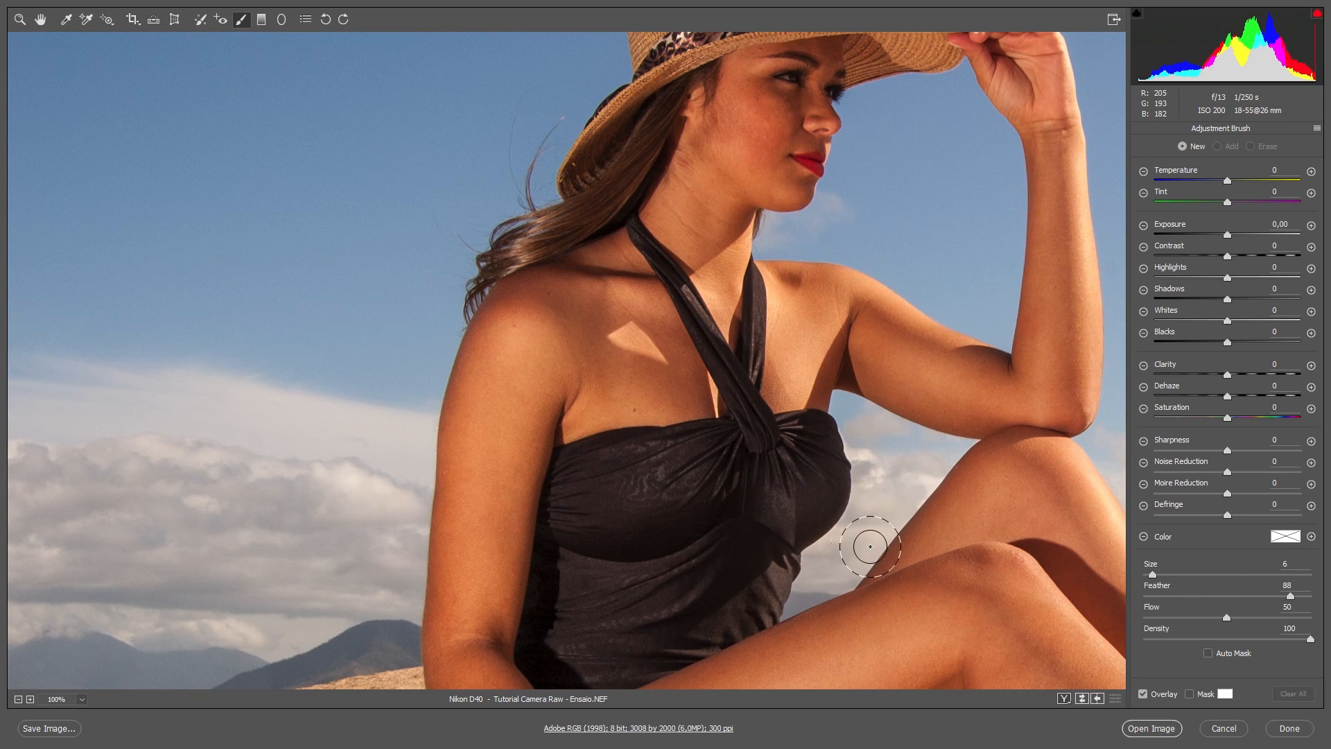
pyautogui.moveTo(875, 551); pyautogui.dragTo(708, 364)
pyautogui.moveTo(669, 526)
pyautogui.mouseDown()
pyautogui.moveTo(798, 330)
pyautogui.moveTo(855, 271)
pyautogui.moveTo(725, 353)
pyautogui.moveTo(826, 333)
pyautogui.moveTo(913, 259)
pyautogui.moveTo(670, 347)
pyautogui.mouseUp()
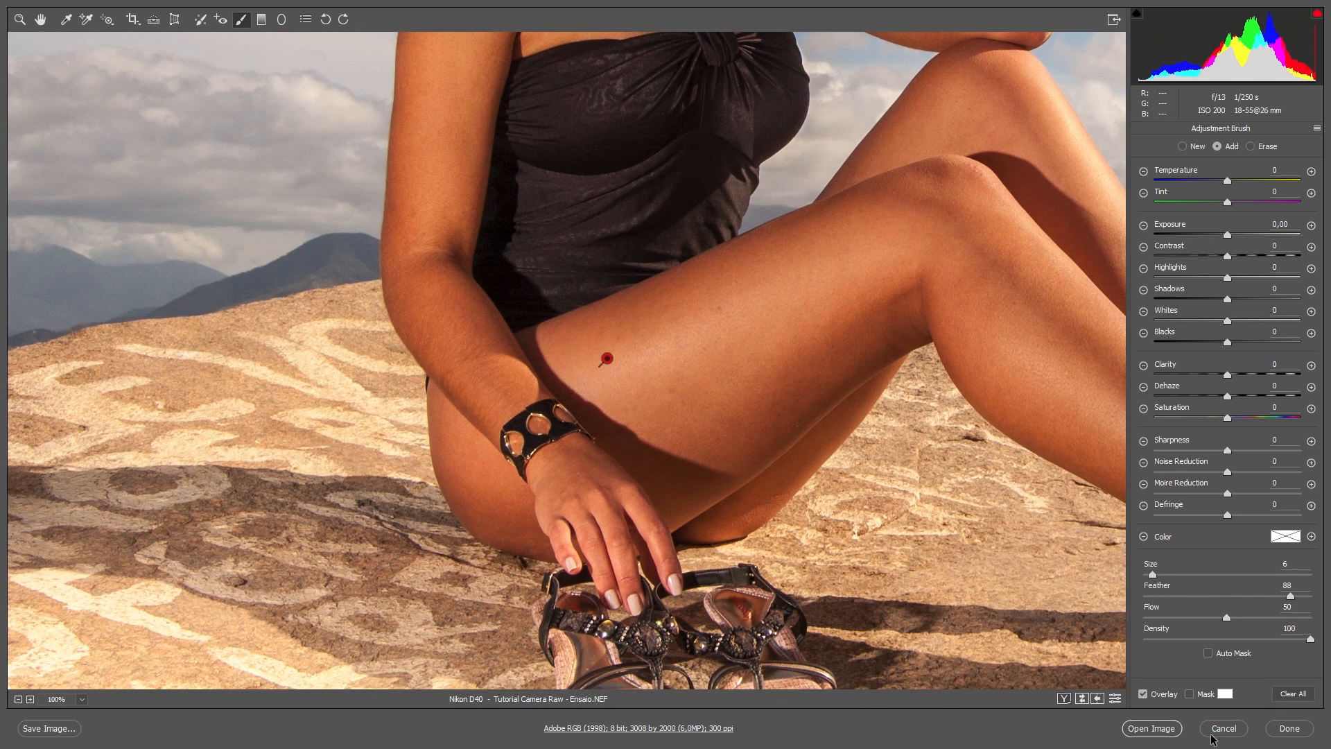
# Step: Display the brush mask and paint it over the skin of both the woman's legs
pyautogui.click(1189, 694)
pyautogui.moveTo(796, 357); pyautogui.dragTo(357, 356)
pyautogui.moveTo(454, 274)
pyautogui.mouseDown()
pyautogui.moveTo(862, 563)
pyautogui.moveTo(645, 371)
pyautogui.moveTo(580, 389)
pyautogui.moveTo(734, 452)
pyautogui.moveTo(960, 648)
pyautogui.moveTo(819, 614)
pyautogui.mouseUp()
pyautogui.moveTo(493, 208)
pyautogui.mouseDown()
pyautogui.moveTo(559, 307)
pyautogui.moveTo(541, 282)
pyautogui.moveTo(550, 228)
pyautogui.moveTo(717, 309)
pyautogui.moveTo(777, 385)
pyautogui.moveTo(796, 455)
pyautogui.mouseUp()
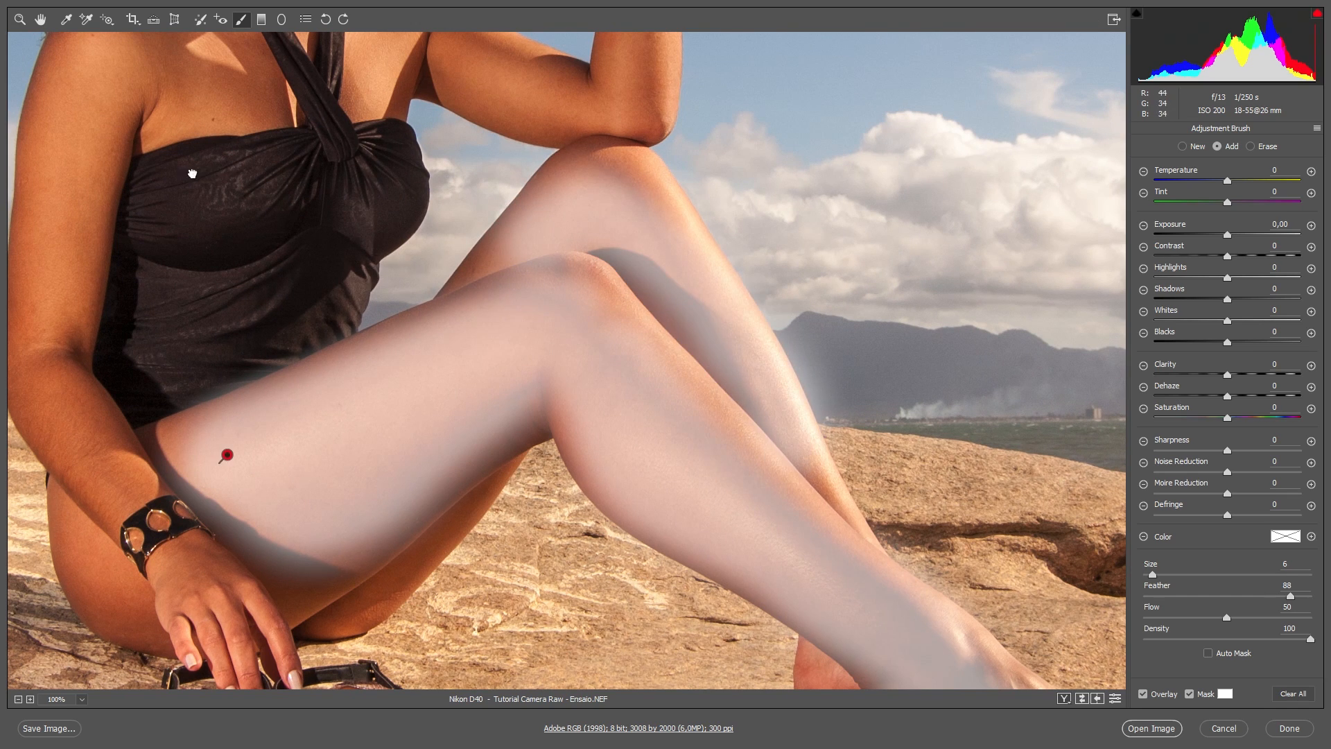
# Step: Extend the brush mask over the skin of the woman's arms, shoulders and face, and hide the mask display
pyautogui.moveTo(193, 169); pyautogui.dragTo(680, 473)
pyautogui.moveTo(664, 570); pyautogui.dragTo(645, 351)
pyautogui.moveTo(585, 131)
pyautogui.mouseDown()
pyautogui.moveTo(541, 303)
pyautogui.moveTo(541, 404)
pyautogui.moveTo(586, 562)
pyautogui.moveTo(610, 425)
pyautogui.moveTo(927, 434)
pyautogui.moveTo(1042, 457)
pyautogui.moveTo(1075, 395)
pyautogui.moveTo(1075, 228)
pyautogui.mouseUp()
pyautogui.moveTo(765, 191)
pyautogui.mouseDown()
pyautogui.moveTo(728, 260)
pyautogui.moveTo(725, 333)
pyautogui.mouseUp()
pyautogui.click(1190, 694)
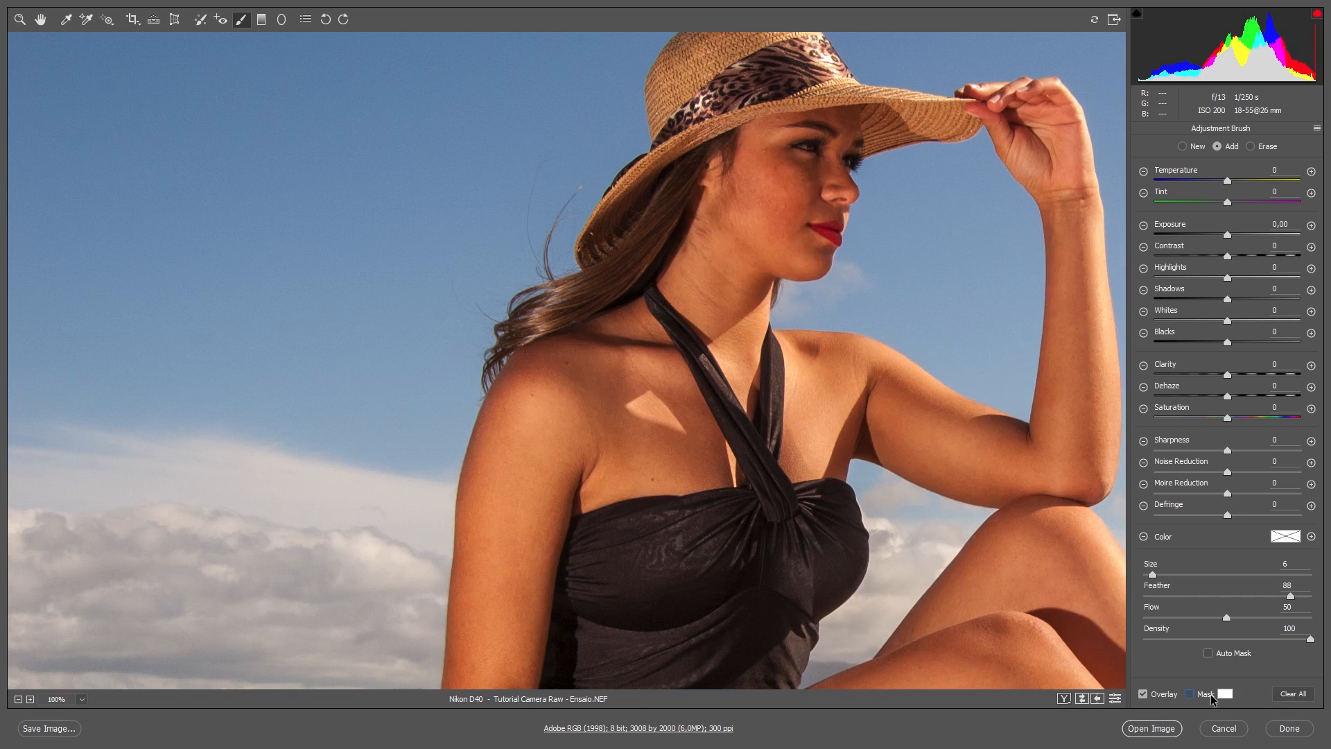
# Step: Hide the adjustment pins and set the skin brush's Clarity to -100
pyautogui.hotkey('ctrl', '0')
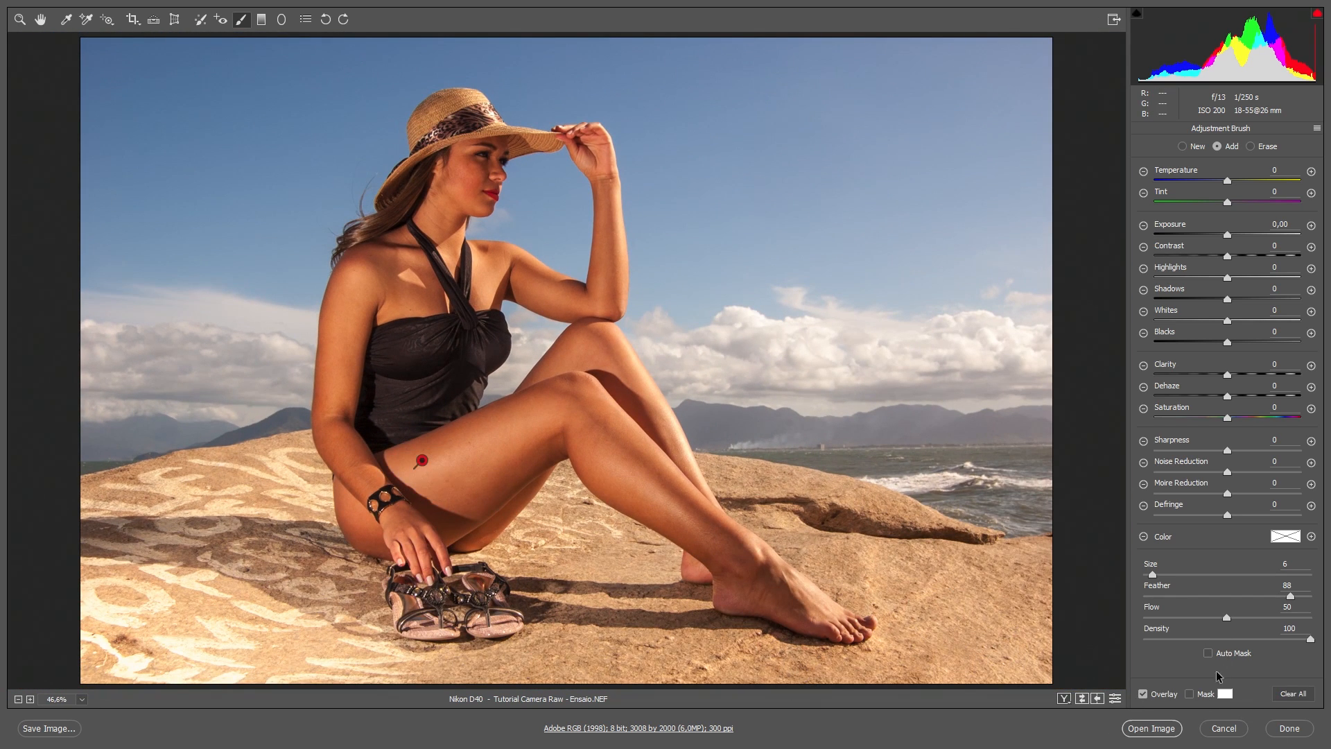
pyautogui.click(1142, 694)
pyautogui.moveTo(1229, 377); pyautogui.dragTo(1154, 376)
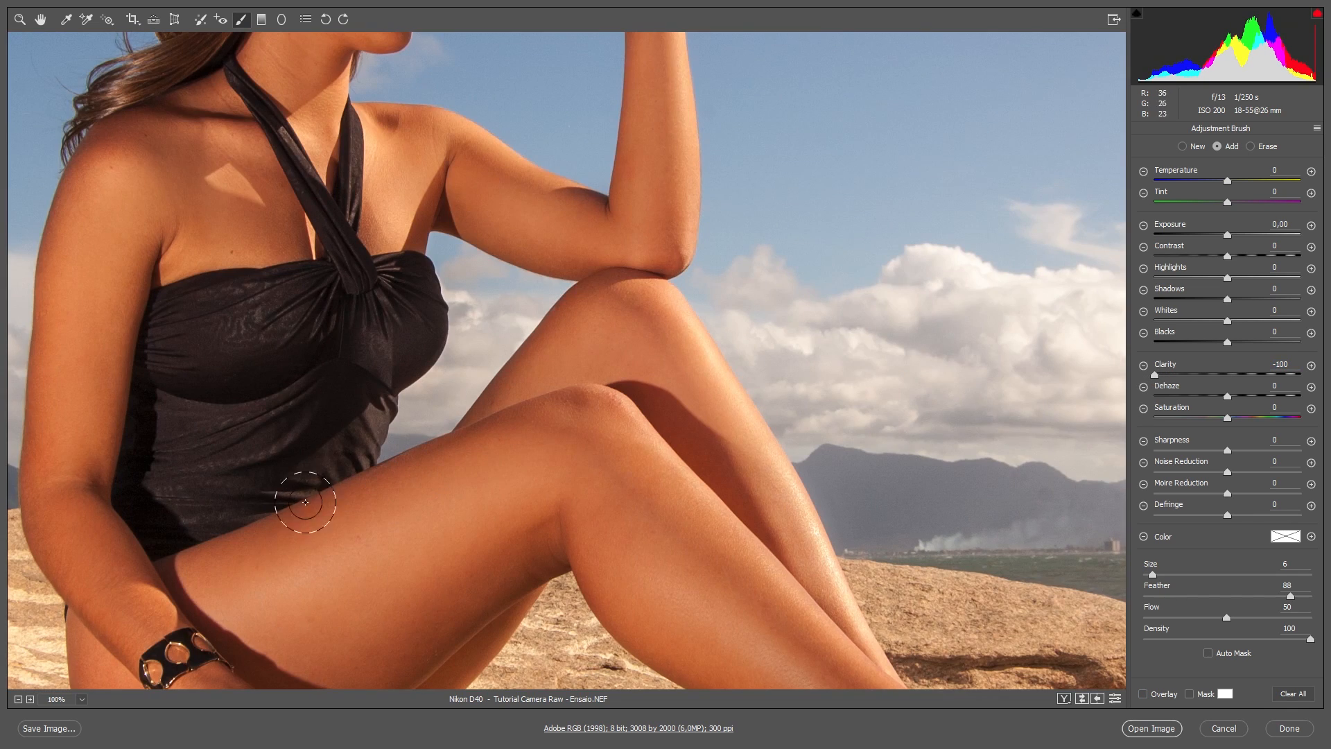
# Step: Compare the softened skin on the legs, torso and arms with the brush's default settings
pyautogui.moveTo(285, 521); pyautogui.dragTo(463, 273)
pyautogui.click(1115, 700)
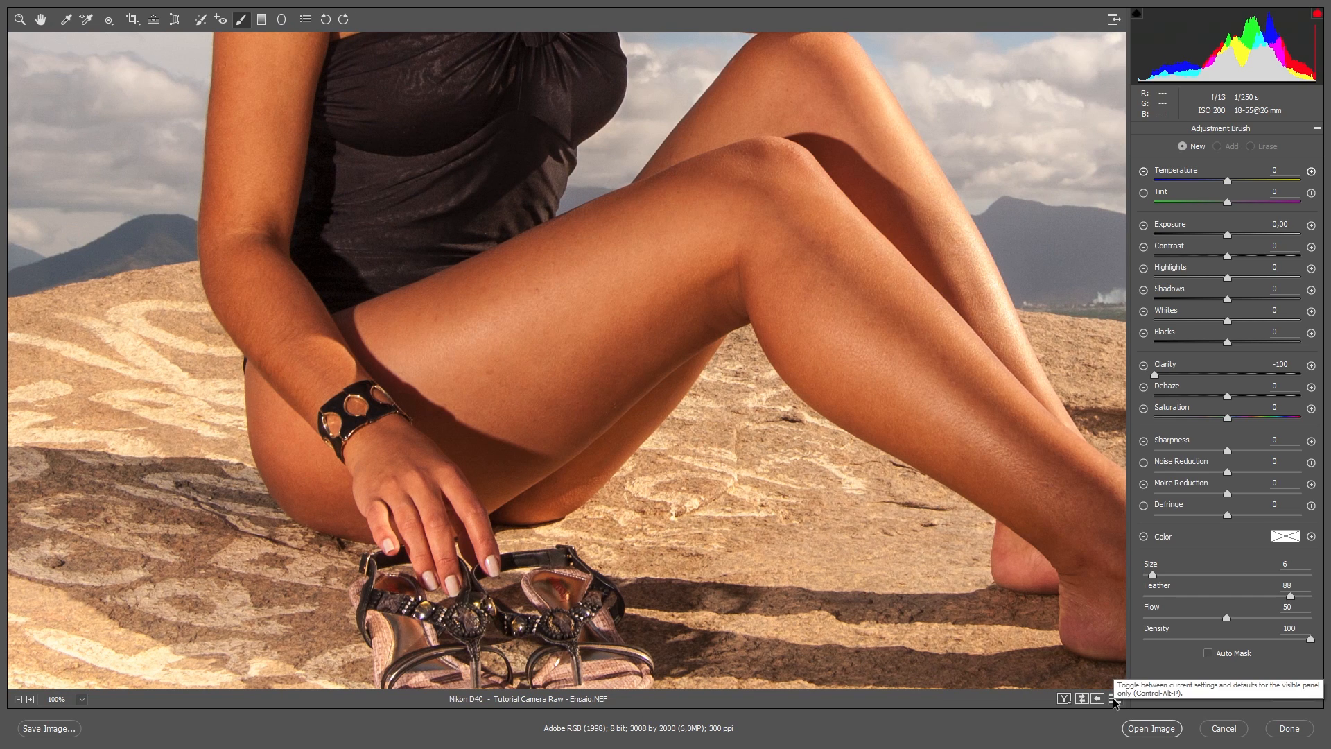
pyautogui.click(1115, 699)
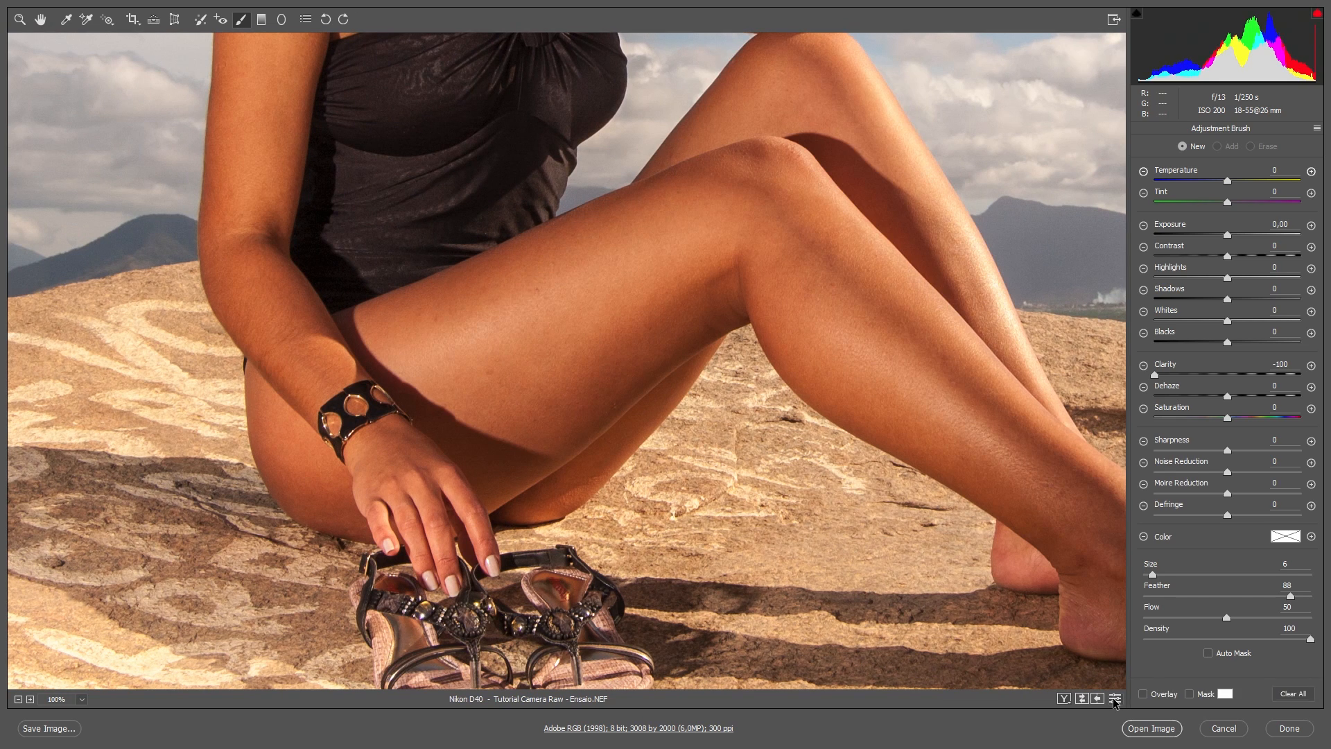
pyautogui.moveTo(557, 260); pyautogui.dragTo(562, 419)
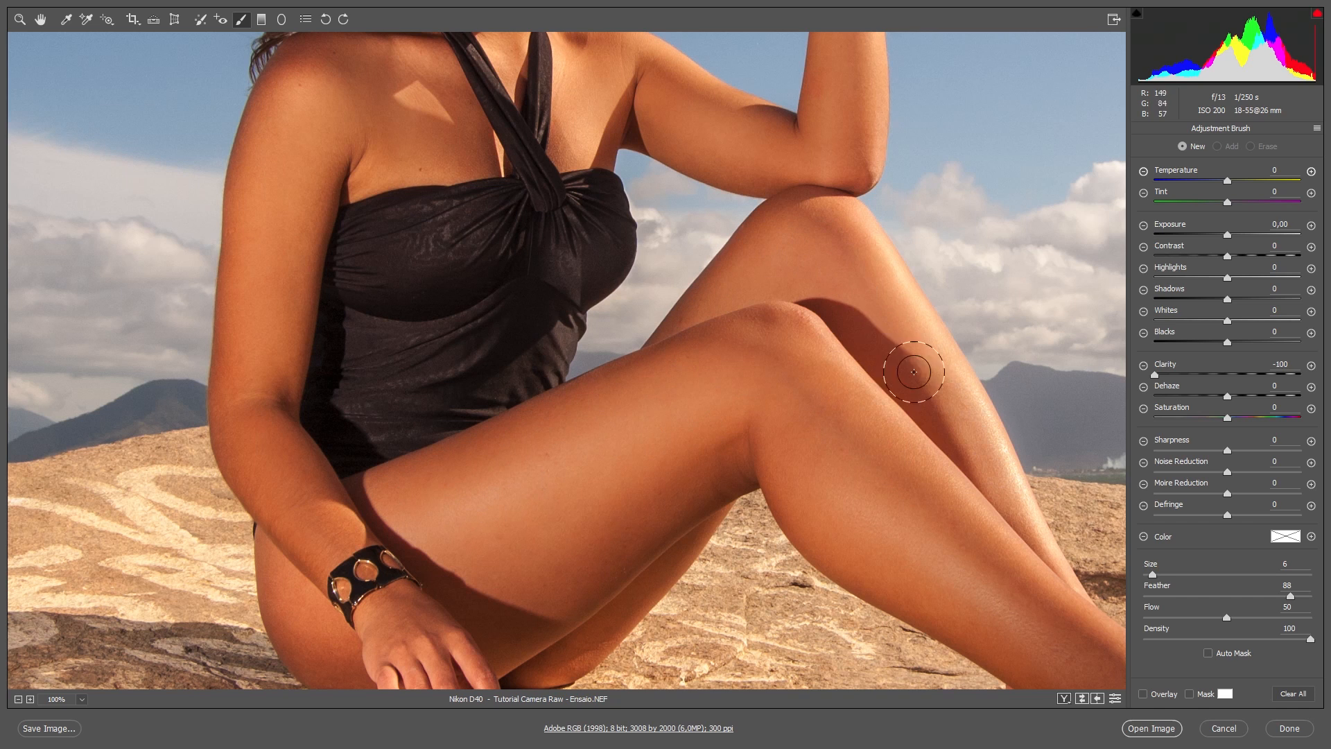
pyautogui.moveTo(820, 273)
pyautogui.mouseDown()
pyautogui.moveTo(887, 354)
pyautogui.moveTo(912, 587)
pyautogui.moveTo(678, 440)
pyautogui.moveTo(709, 342)
pyautogui.mouseUp()
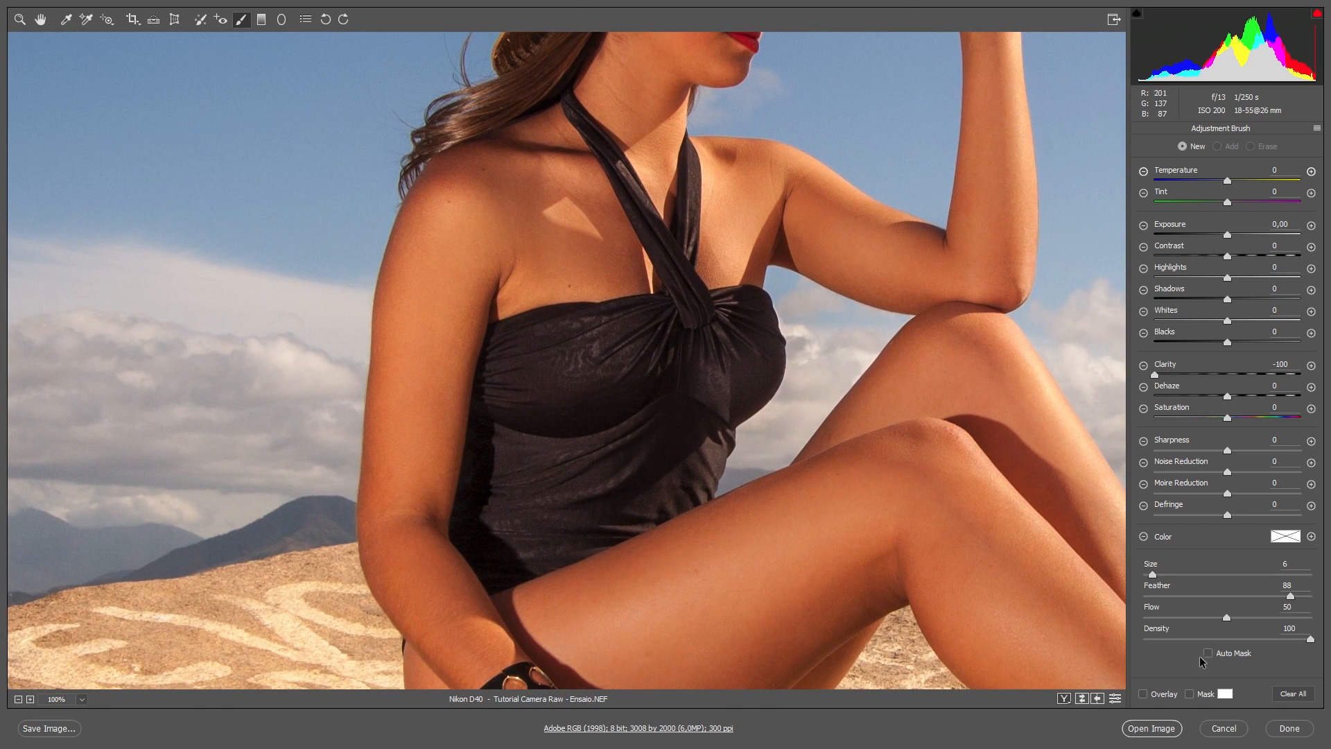
# Step: Compare the legs, face and raised arm in the side-by-side before and after view
pyautogui.click(1065, 700)
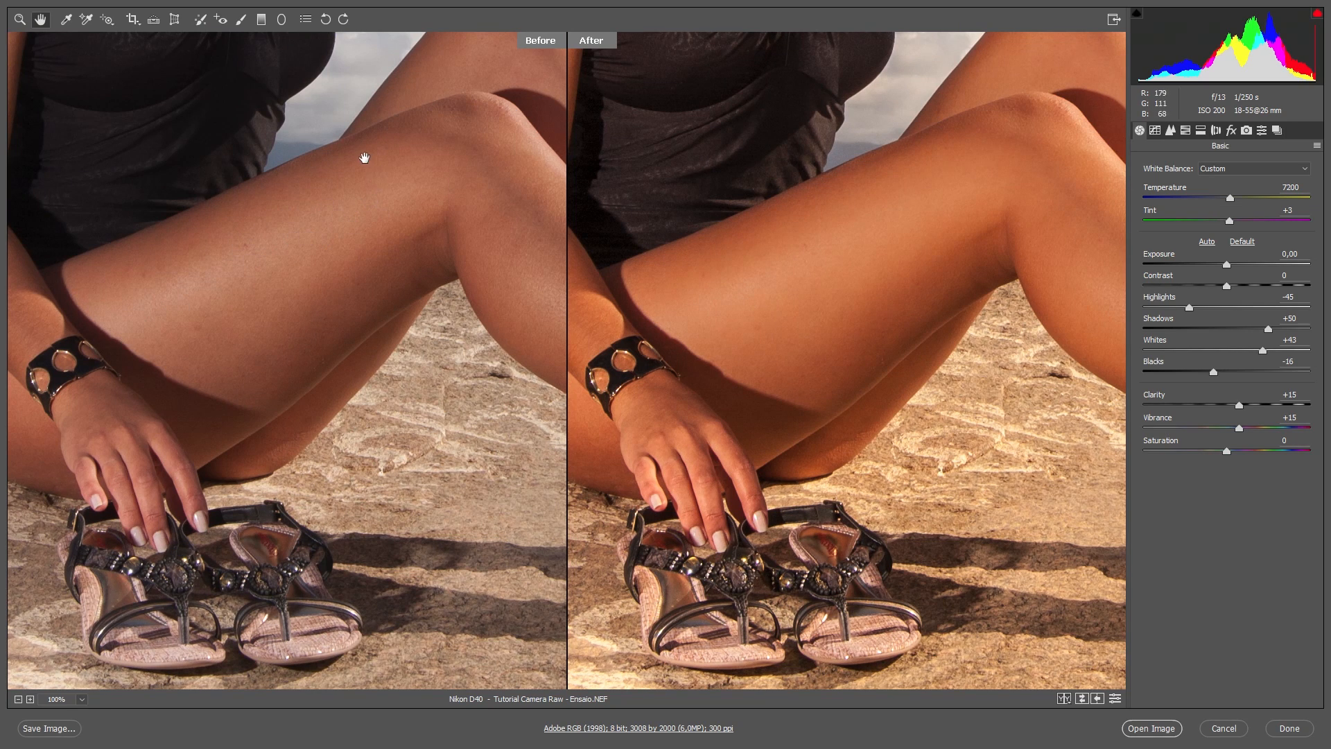
pyautogui.moveTo(364, 158); pyautogui.dragTo(326, 419)
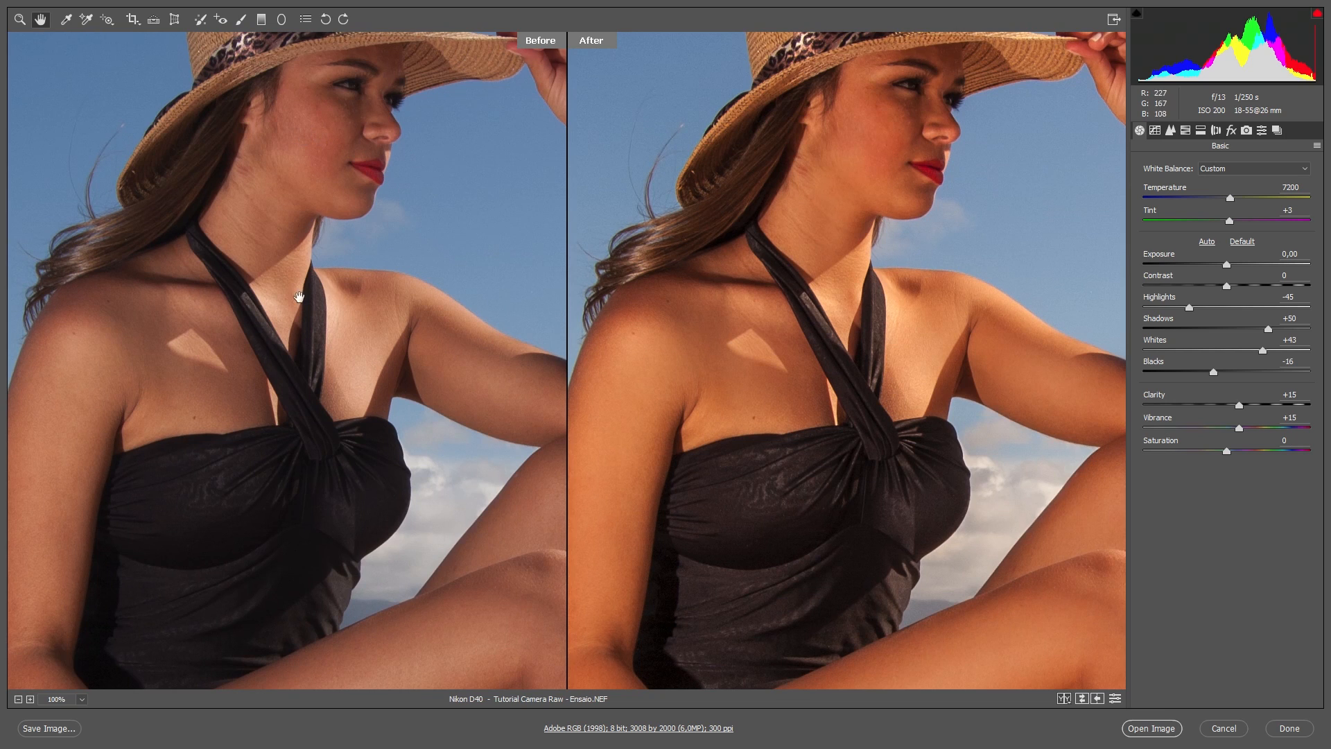
pyautogui.moveTo(224, 434); pyautogui.dragTo(409, 273)
pyautogui.moveTo(498, 202); pyautogui.dragTo(273, 277)
pyautogui.moveTo(515, 264); pyautogui.dragTo(270, 286)
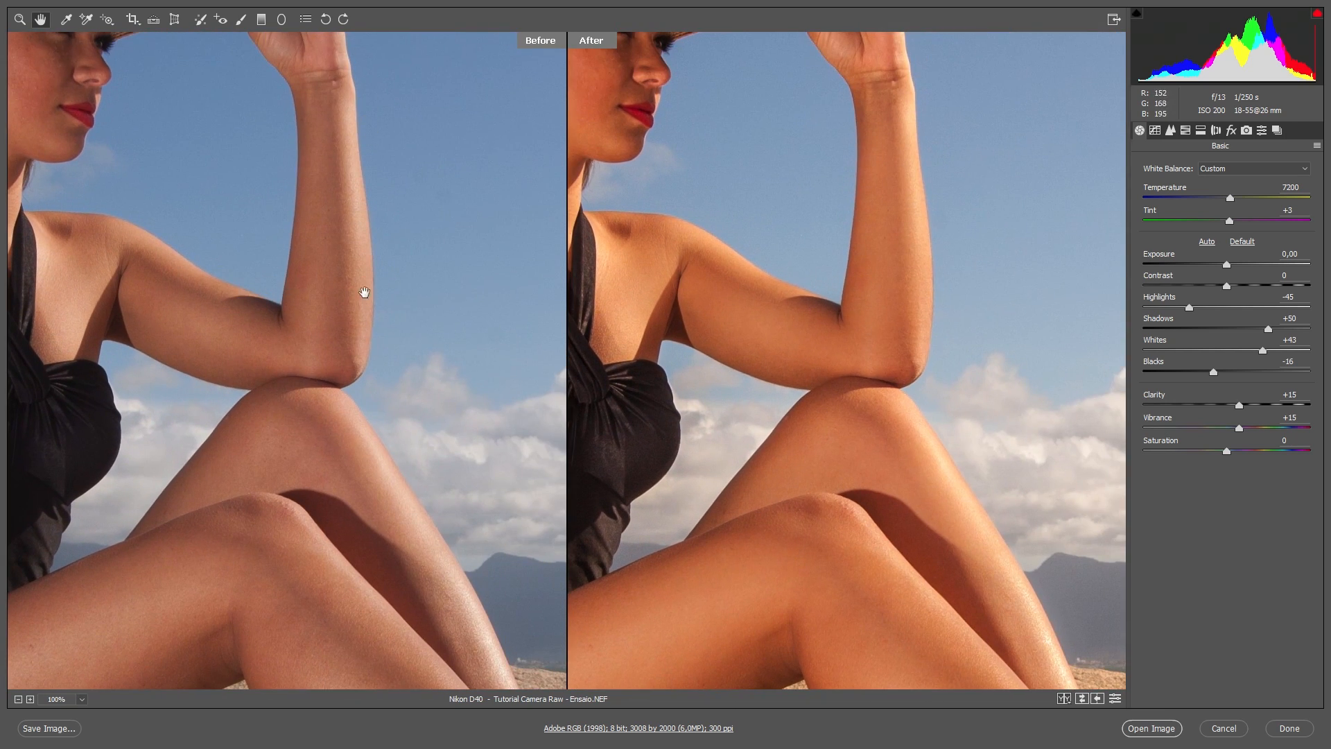
# Step: Reduce the skin smoothing by setting the brush adjustment's Clarity to -40, and compare it with the defaults
pyautogui.press('k')
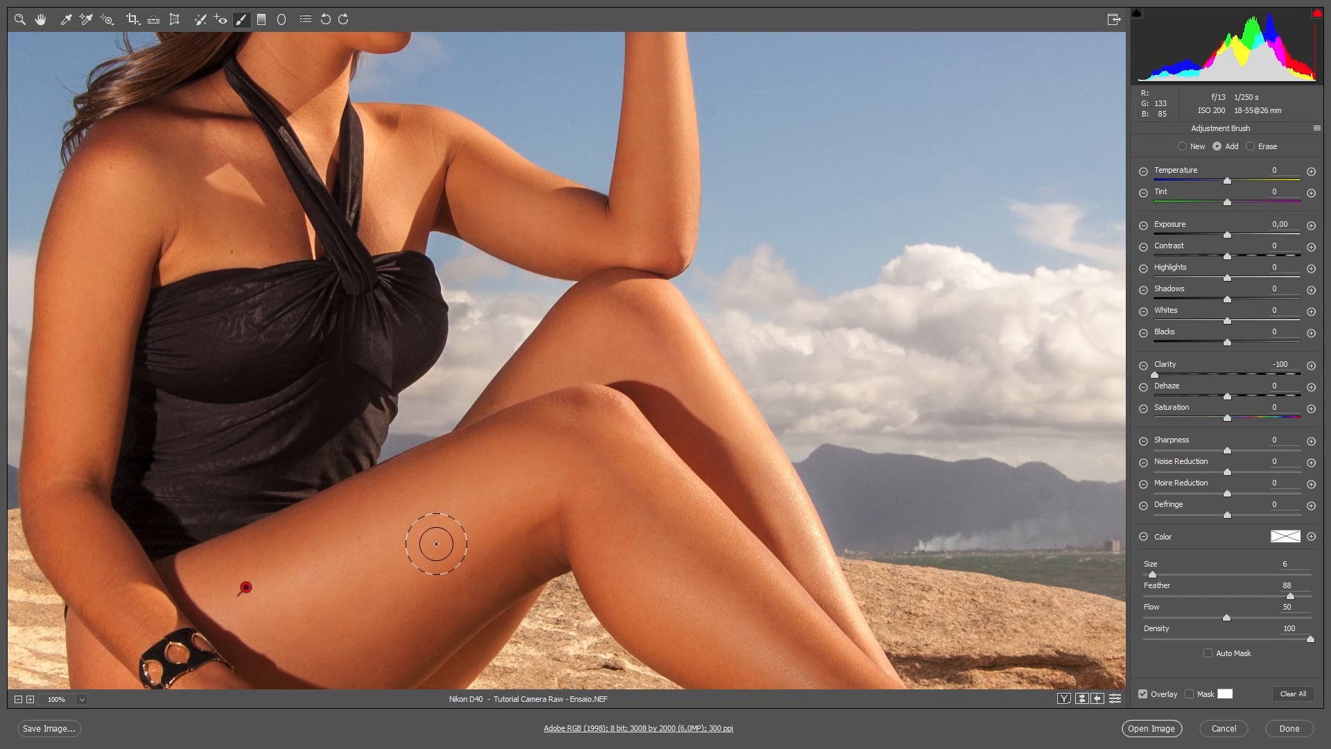
pyautogui.moveTo(439, 544); pyautogui.dragTo(588, 315)
pyautogui.moveTo(1158, 377); pyautogui.dragTo(1201, 379)
pyautogui.click(1118, 702)
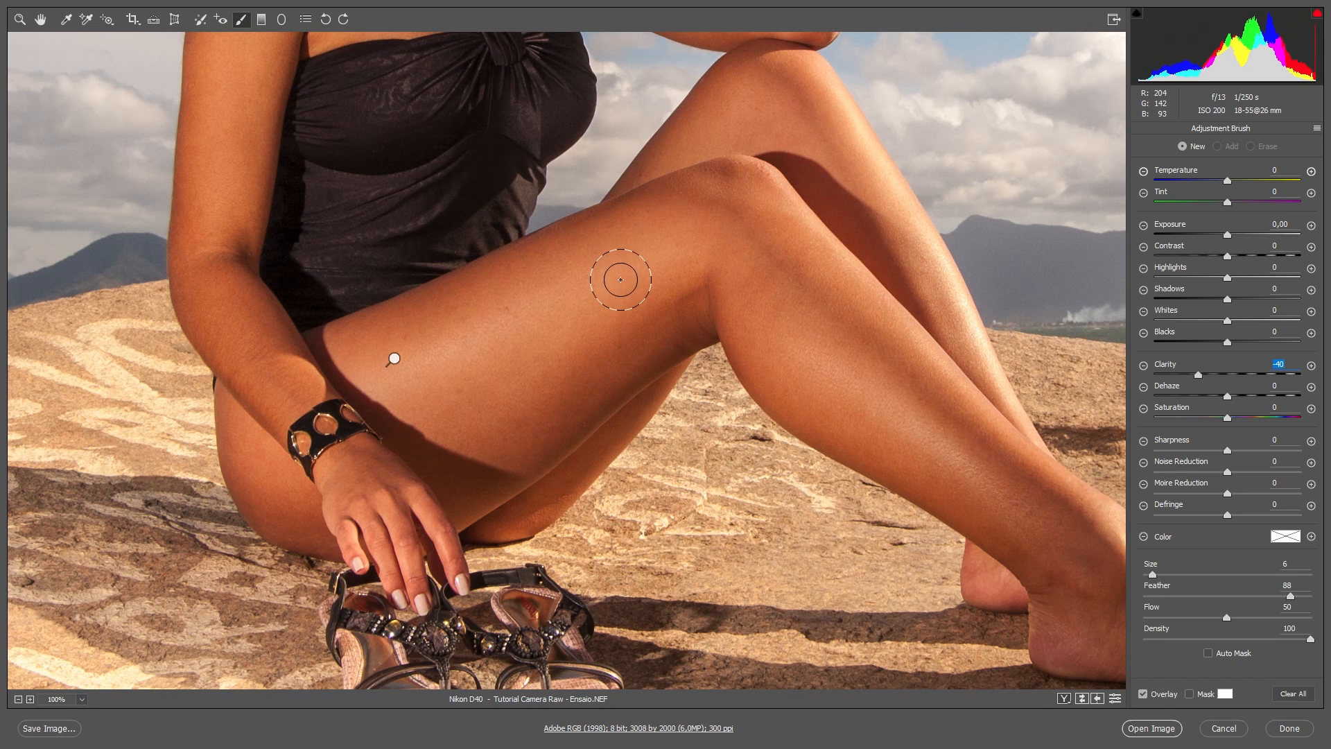
# Step: Brighten the shaded face and the area around the ankles with a new brush adjustment at Exposure +0,50, and compare it with the defaults
pyautogui.hotkey('ctrl', '0')
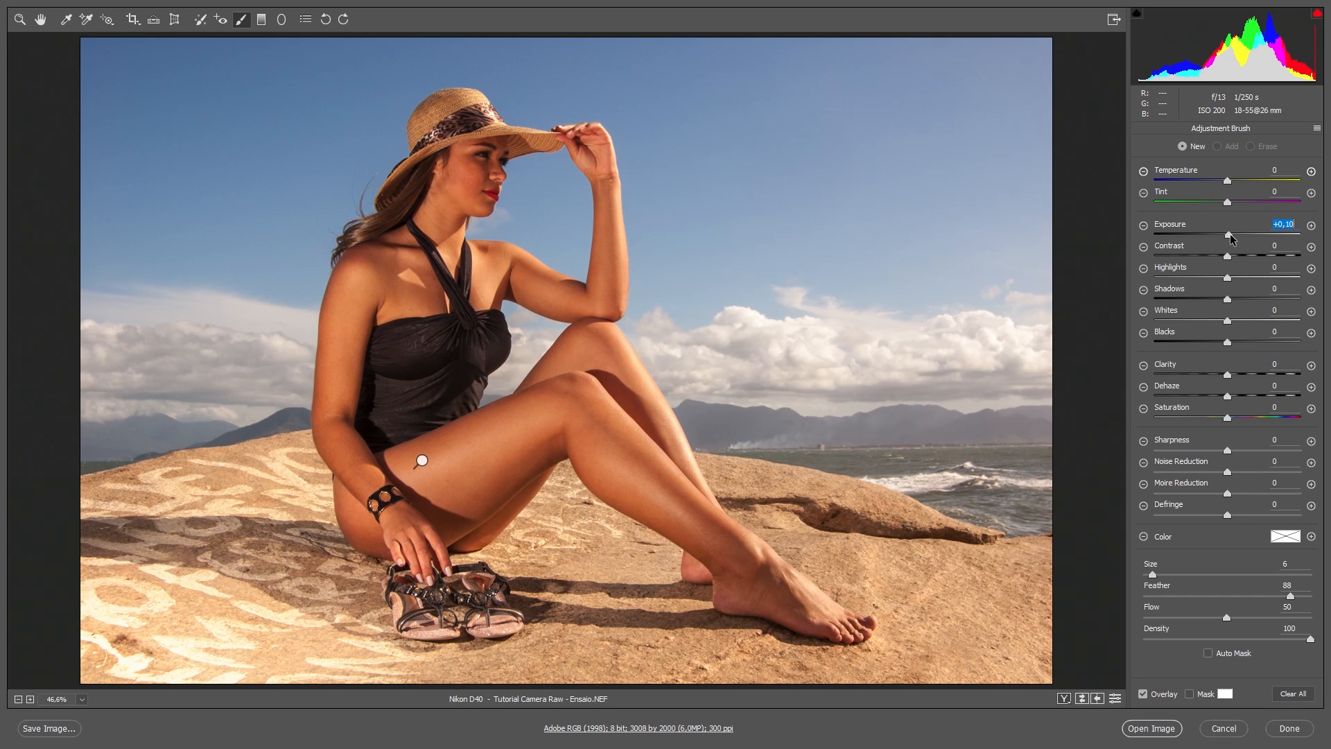
pyautogui.moveTo(485, 177)
pyautogui.mouseDown()
pyautogui.moveTo(487, 163)
pyautogui.moveTo(477, 190)
pyautogui.moveTo(489, 154)
pyautogui.mouseUp()
pyautogui.moveTo(725, 546)
pyautogui.mouseDown()
pyautogui.moveTo(711, 543)
pyautogui.moveTo(741, 574)
pyautogui.moveTo(740, 598)
pyautogui.moveTo(811, 610)
pyautogui.moveTo(700, 541)
pyautogui.moveTo(769, 595)
pyautogui.moveTo(707, 531)
pyautogui.mouseUp()
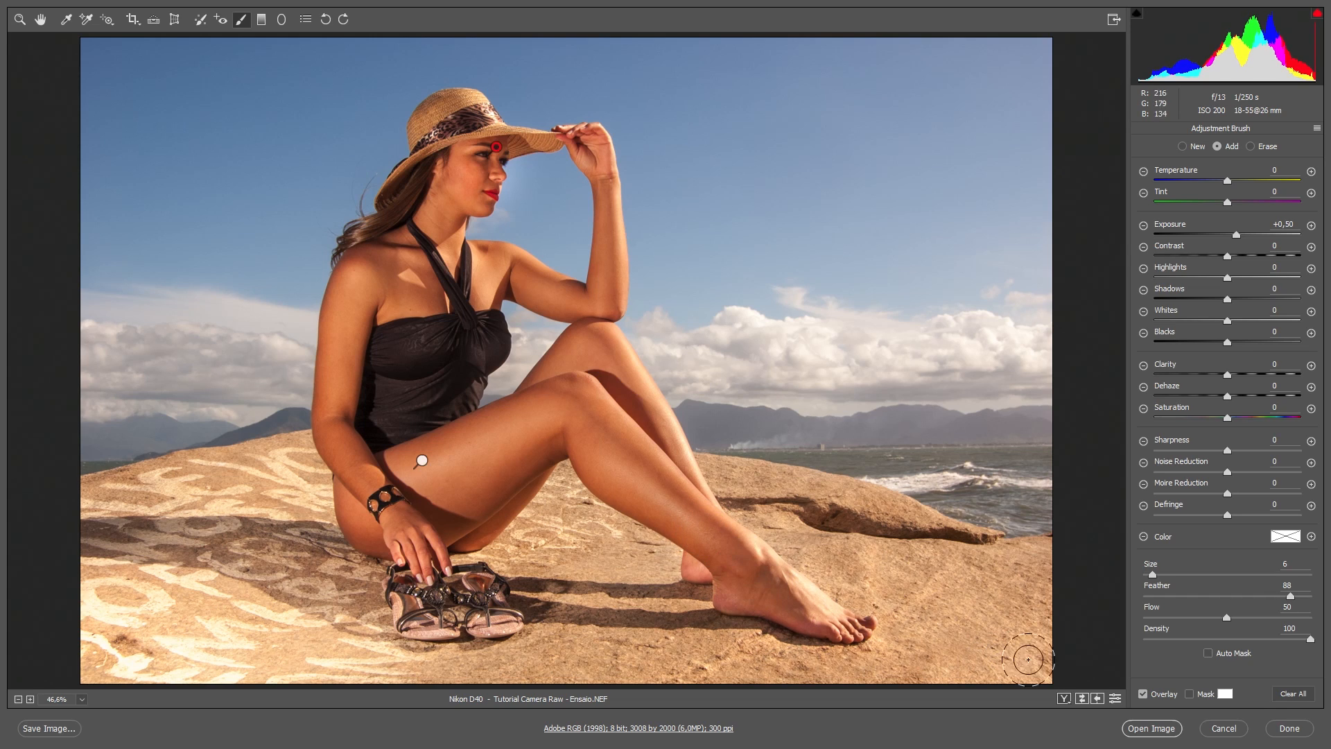
pyautogui.click(1143, 694)
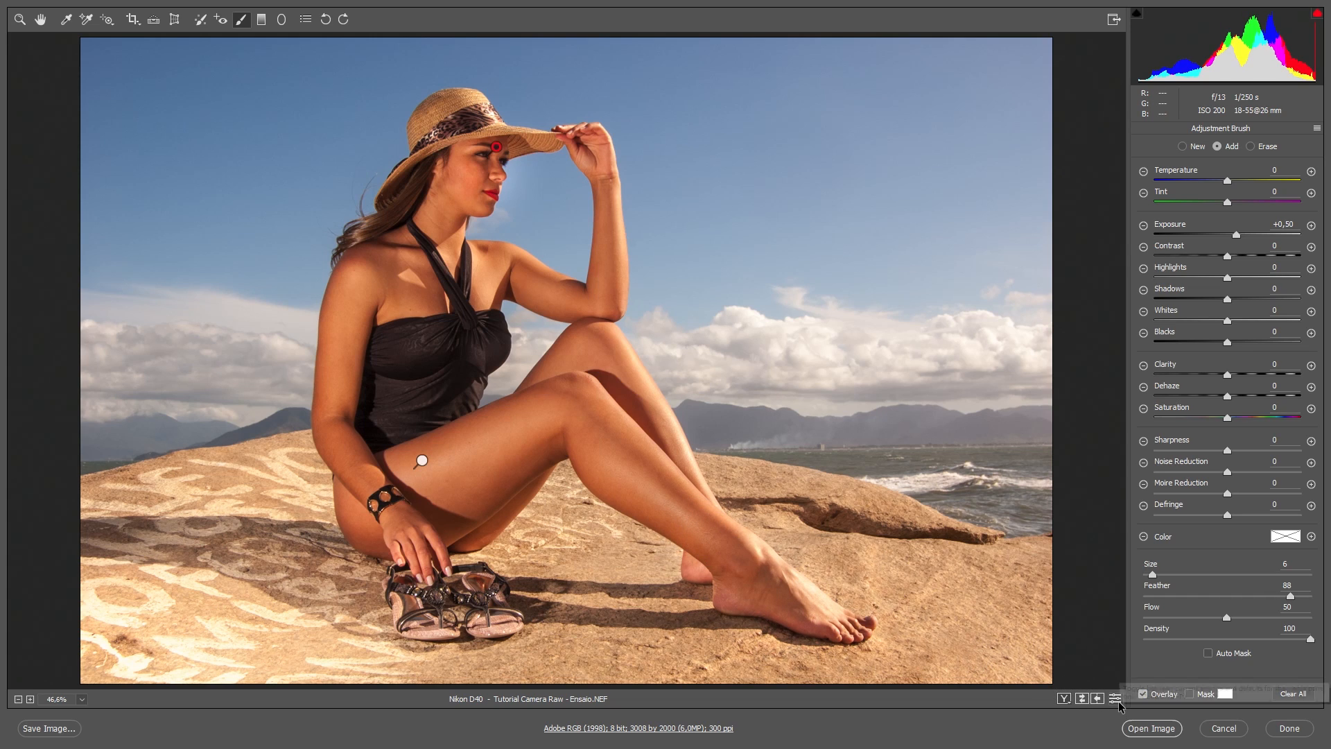
pyautogui.click(1115, 699)
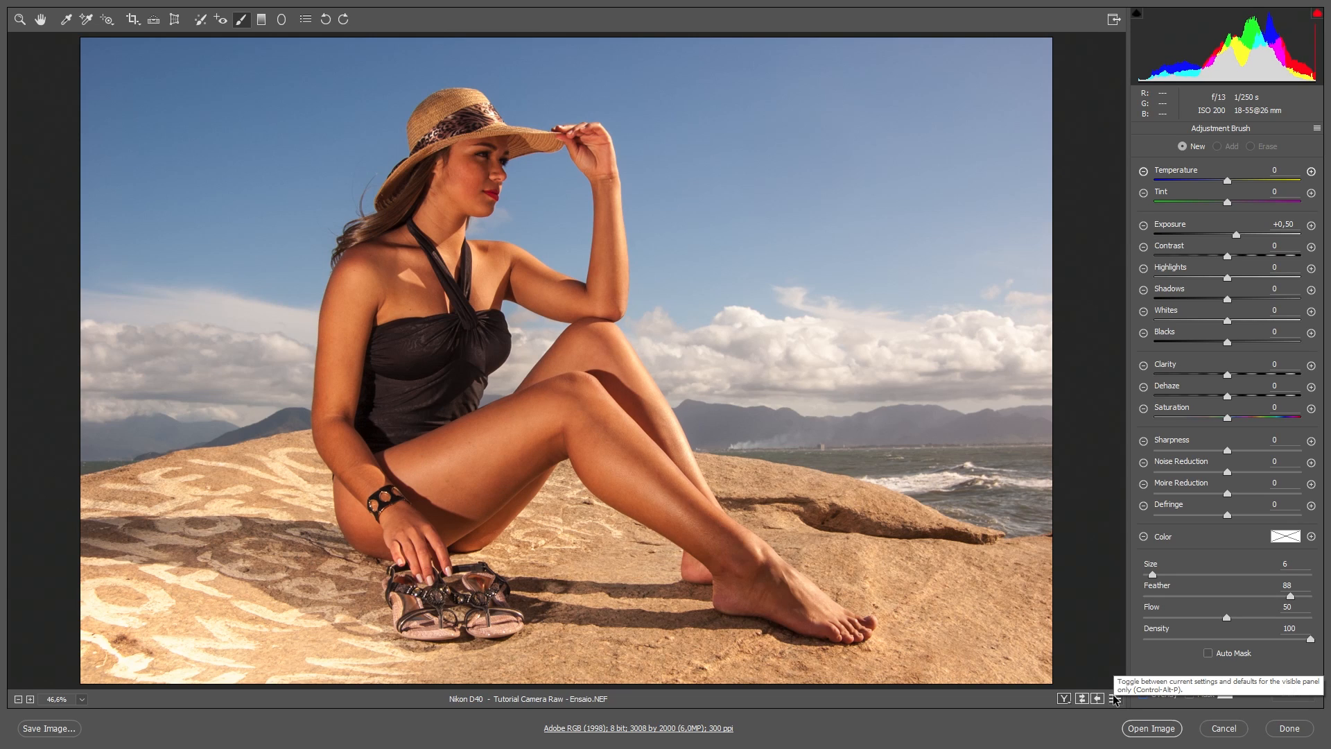
pyautogui.click(1115, 699)
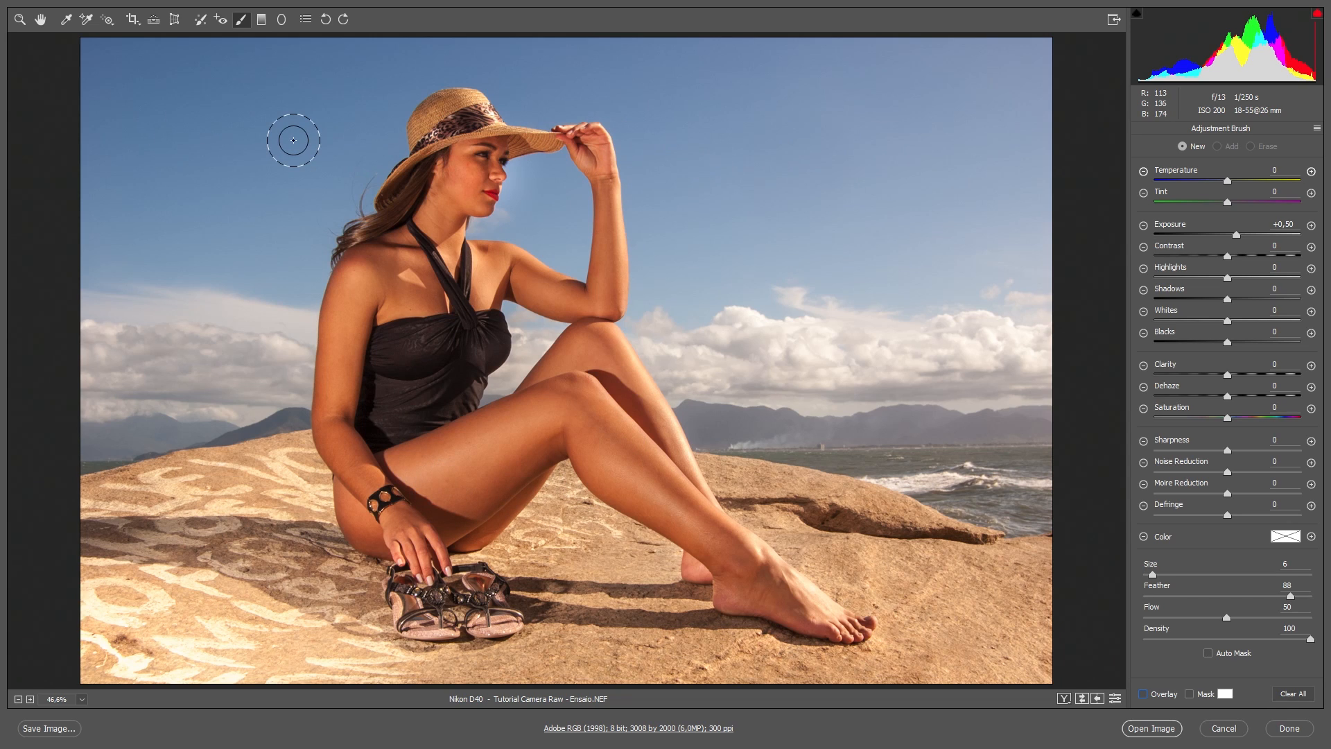
# Step: Try an overall Saturation of +100 on the photo and reset it to 0
pyautogui.click(66, 18)
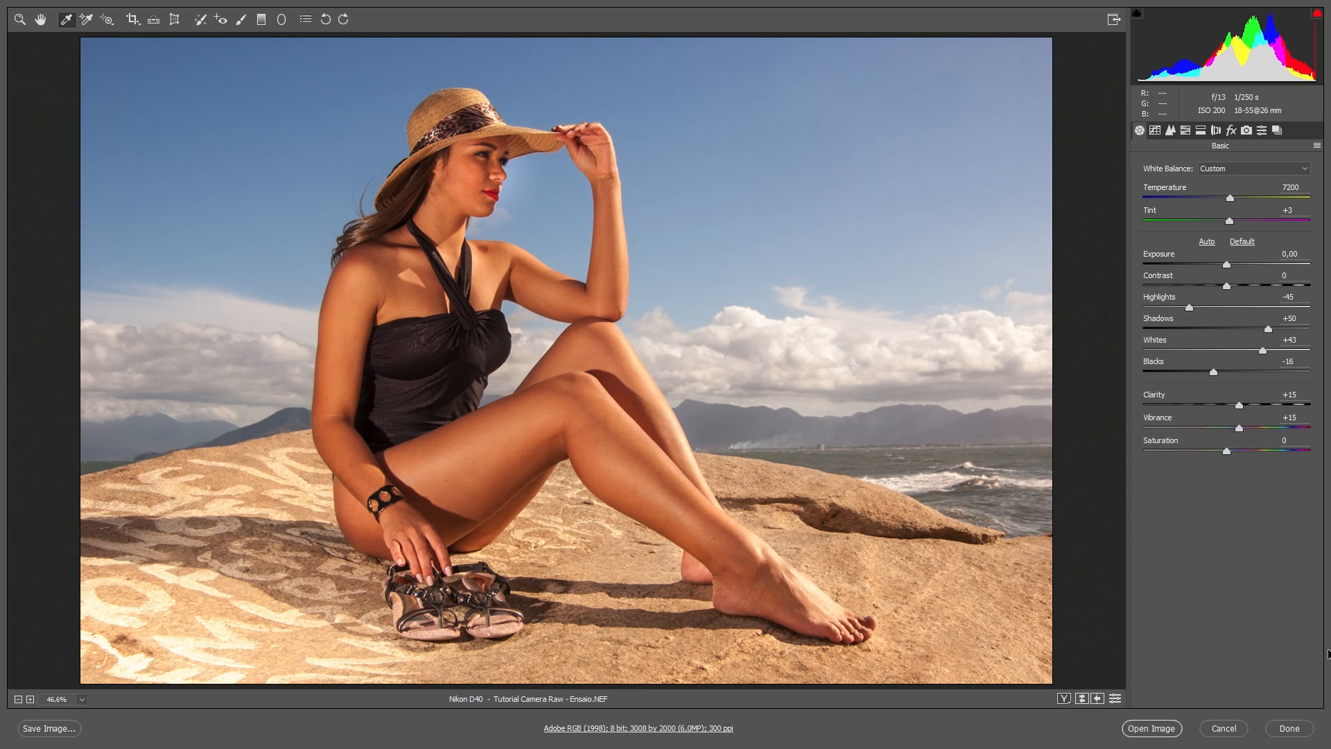
pyautogui.moveTo(1227, 452); pyautogui.dragTo(1310, 451)
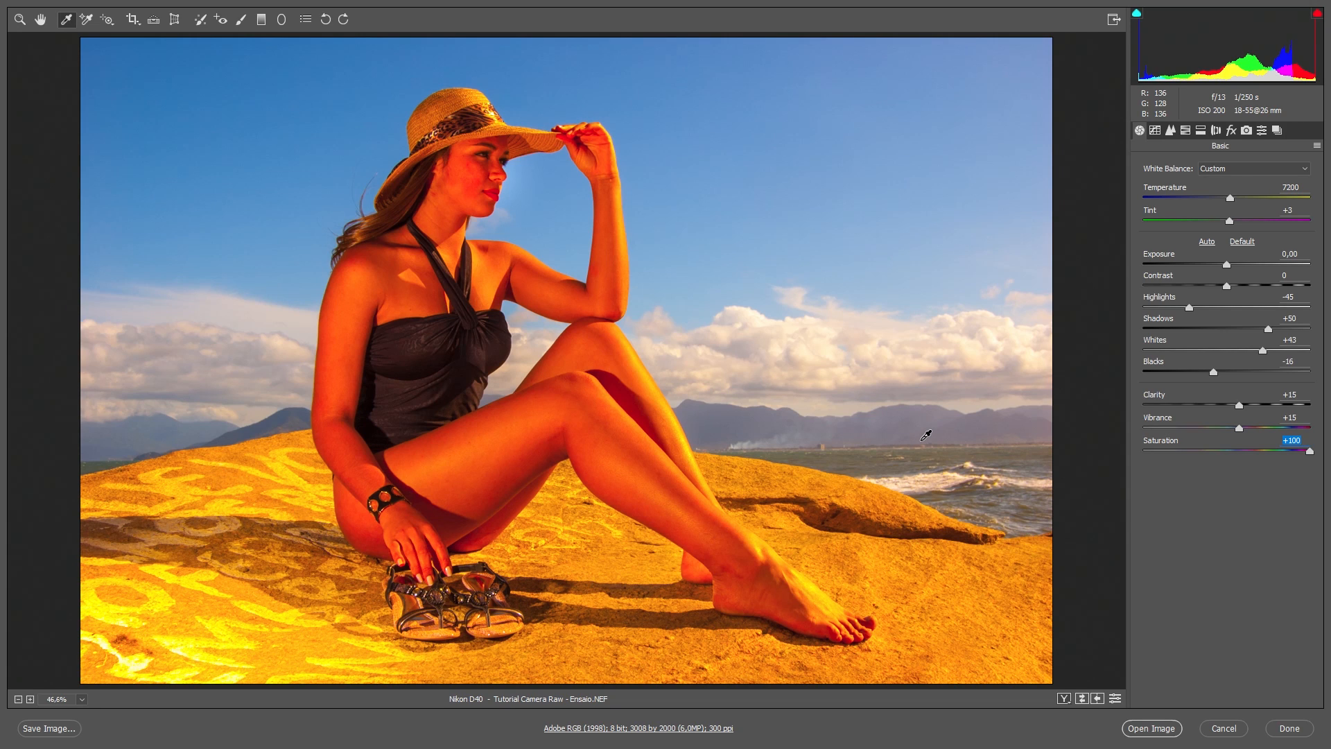
pyautogui.doubleClick(1310, 451)
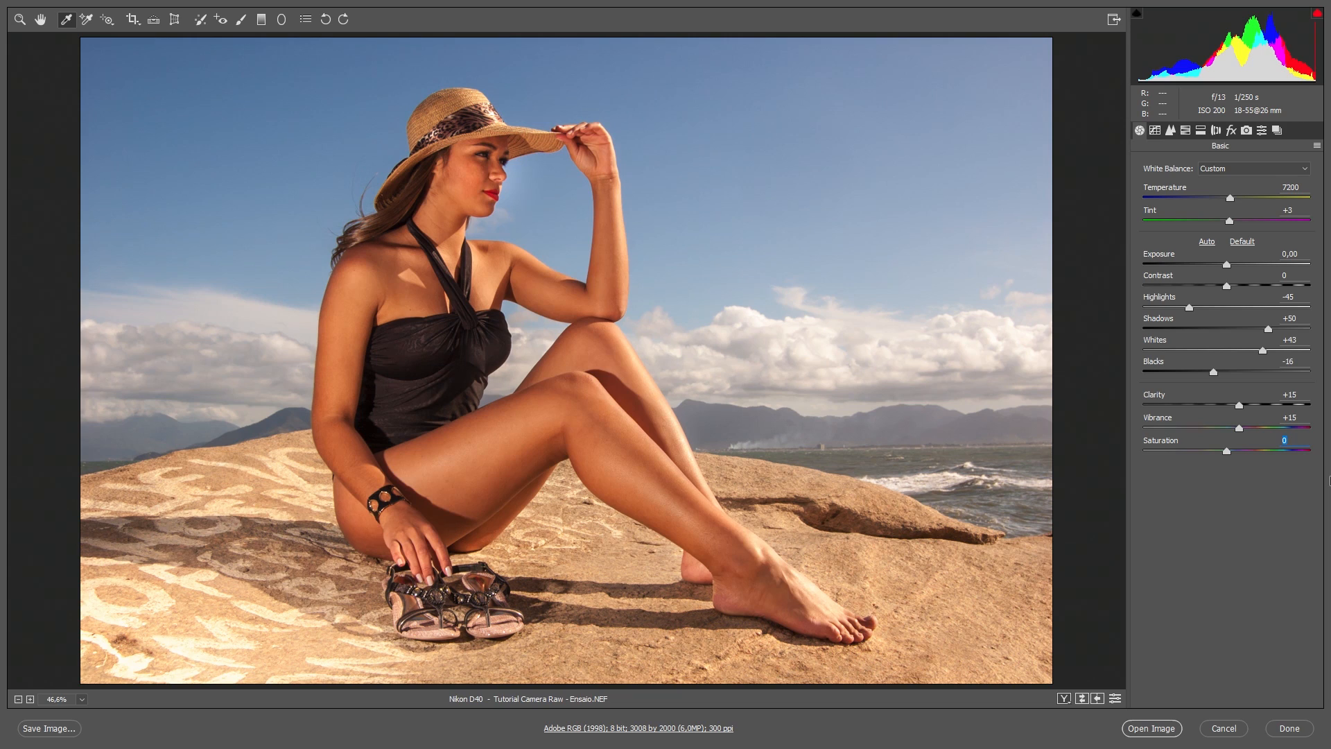
# Step: Set the HSL saturation of the Blues to +62, slightly lower the Oranges, and compare with the default colours
pyautogui.click(1186, 132)
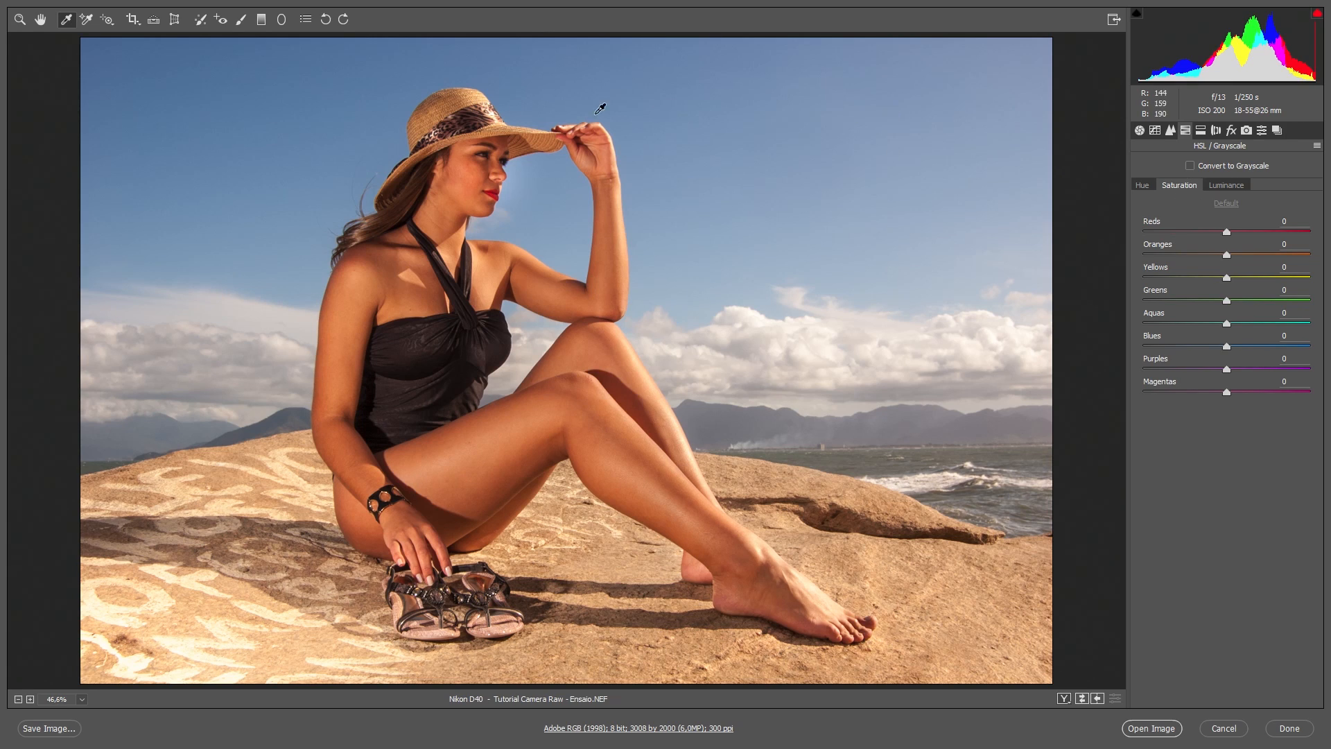
pyautogui.moveTo(1228, 347); pyautogui.dragTo(1314, 347)
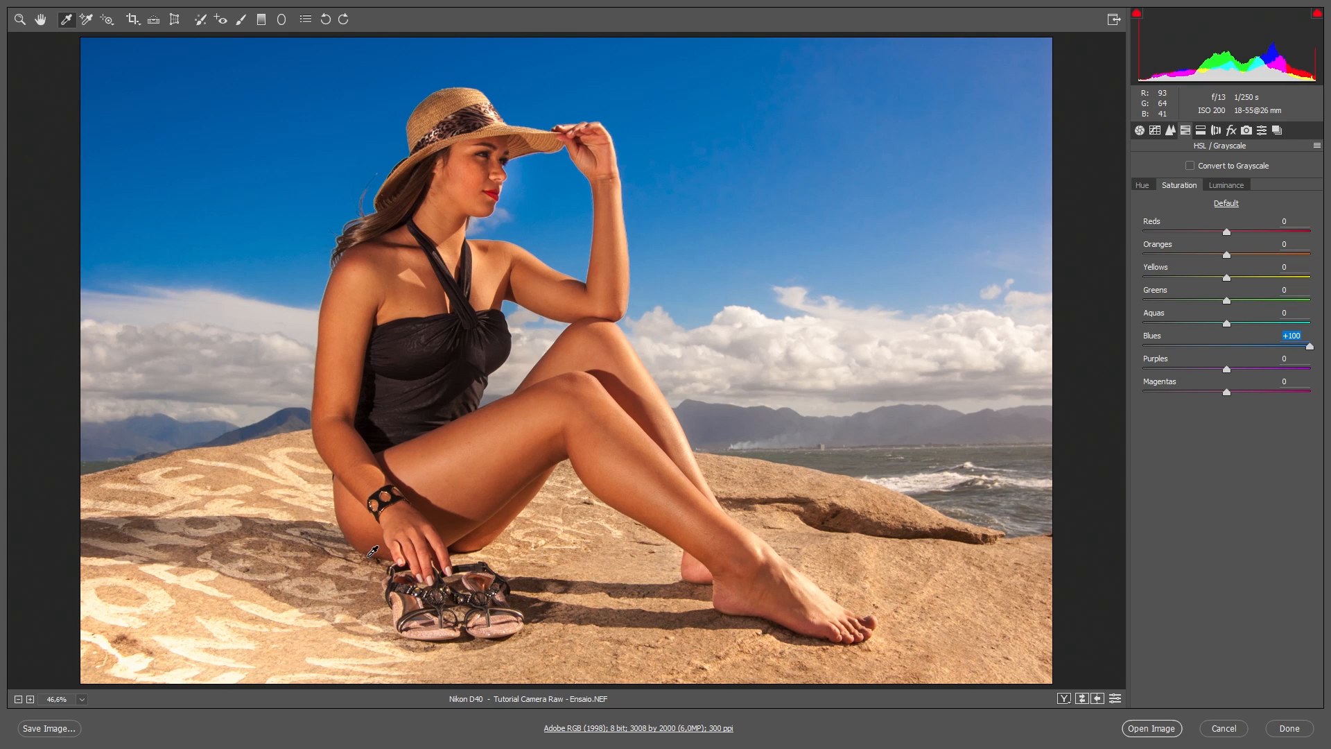
pyautogui.moveTo(1311, 349); pyautogui.dragTo(1276, 347)
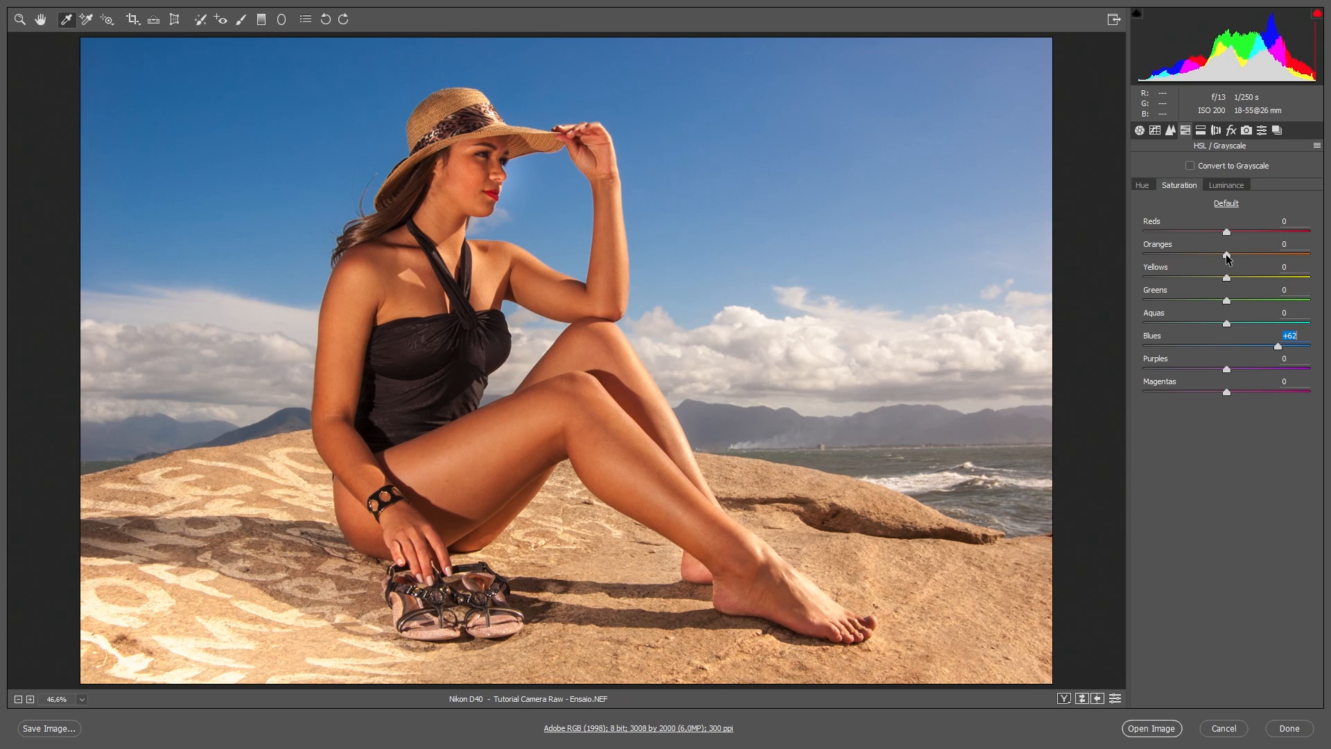
pyautogui.moveTo(1226, 255)
pyautogui.mouseDown()
pyautogui.moveTo(1128, 257)
pyautogui.moveTo(1212, 254)
pyautogui.mouseUp()
pyautogui.click(1114, 699)
pyautogui.click(1114, 699)
# Step: Set the sharpening Amount to 30 and the Luminance noise reduction to 40, and compare the detail with the defaults
pyautogui.click(1172, 131)
pyautogui.hotkey('ctrl', 'alt', '0')
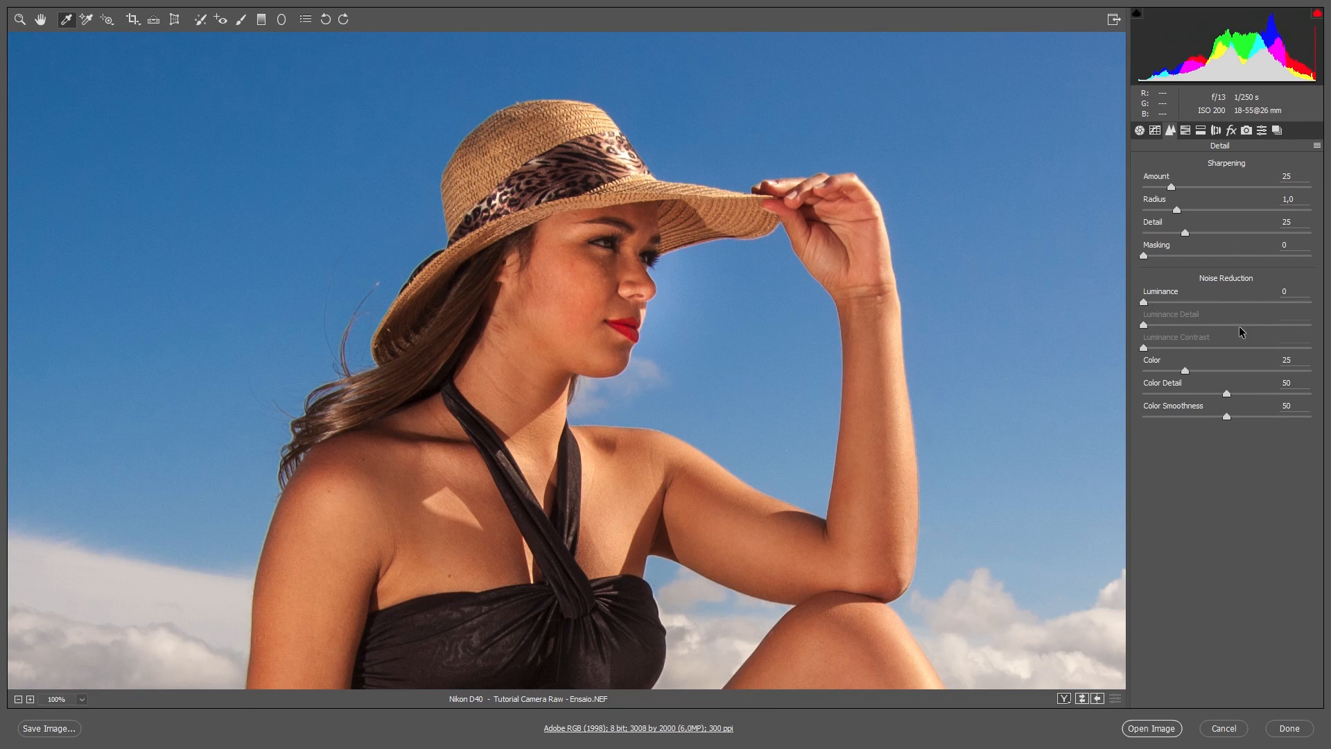
pyautogui.moveTo(1171, 187); pyautogui.dragTo(1177, 188)
pyautogui.moveTo(183, 271); pyautogui.dragTo(244, 269)
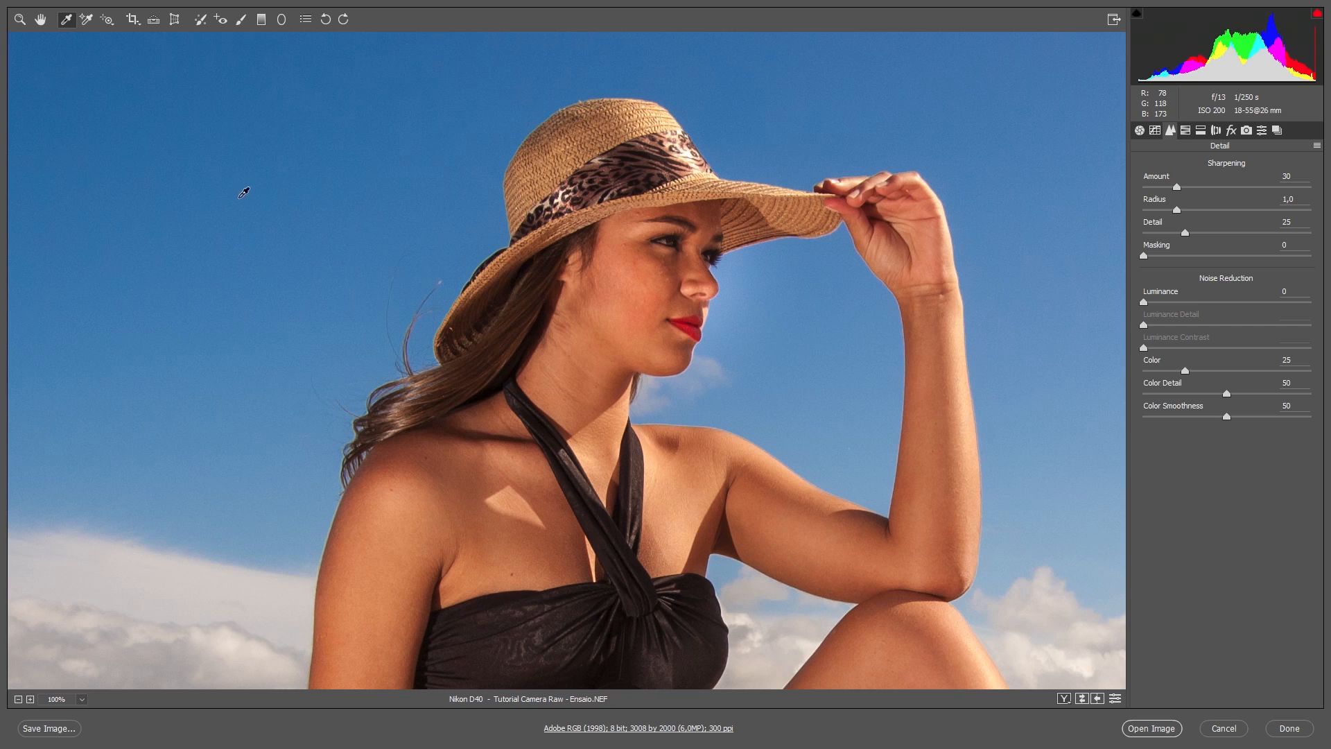
pyautogui.moveTo(1144, 304); pyautogui.dragTo(1209, 303)
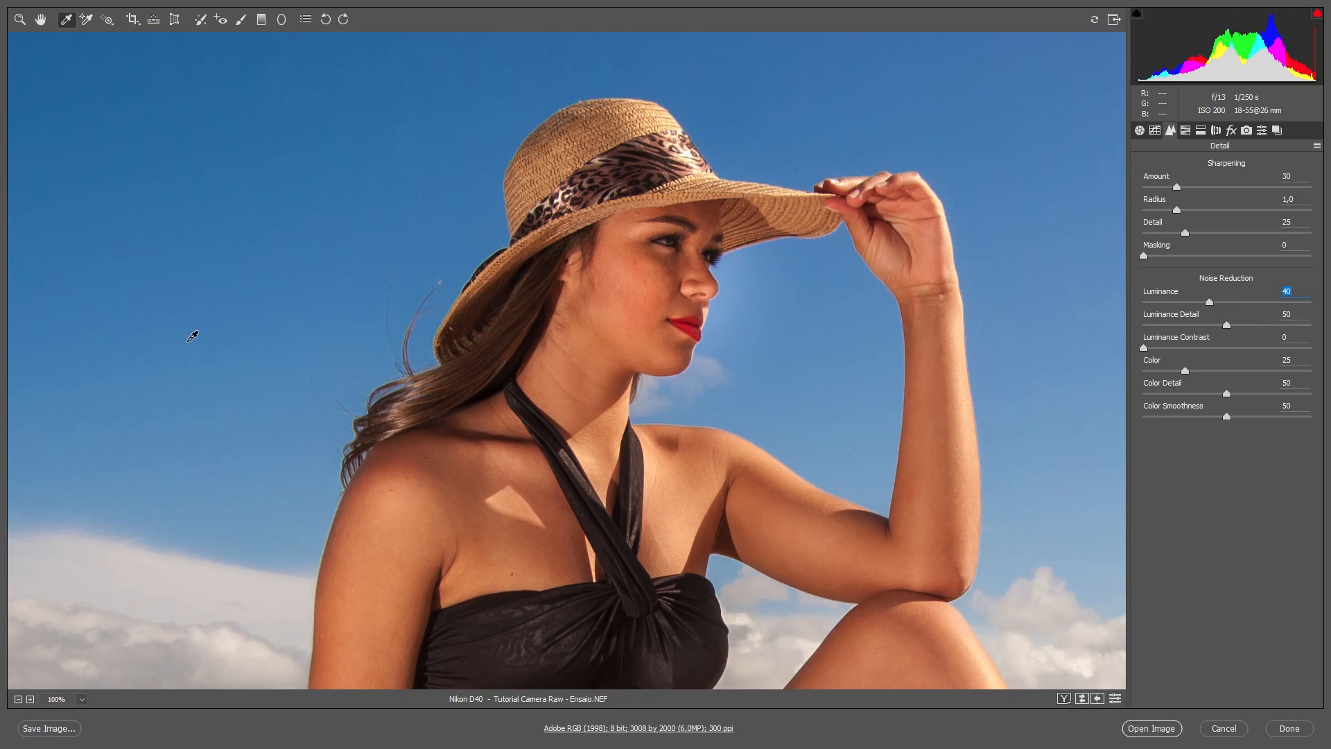
pyautogui.click(1116, 699)
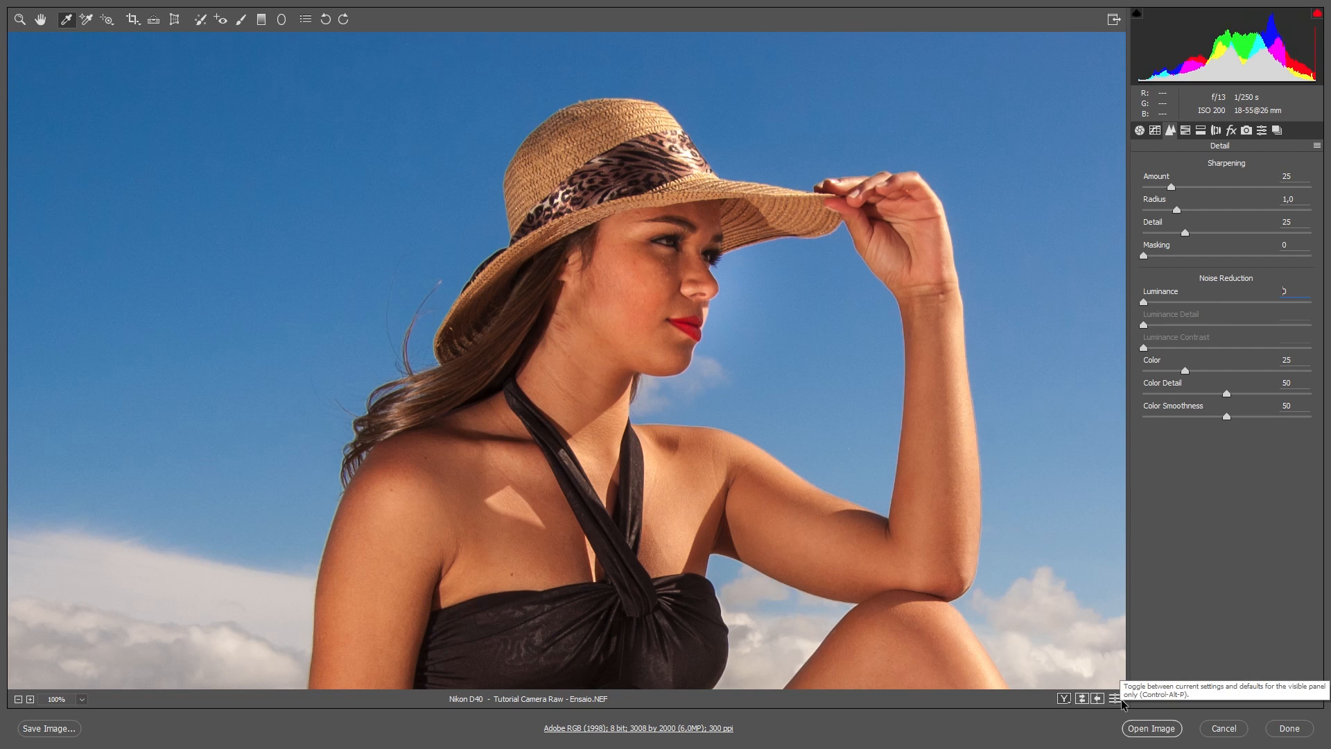
pyautogui.click(1116, 698)
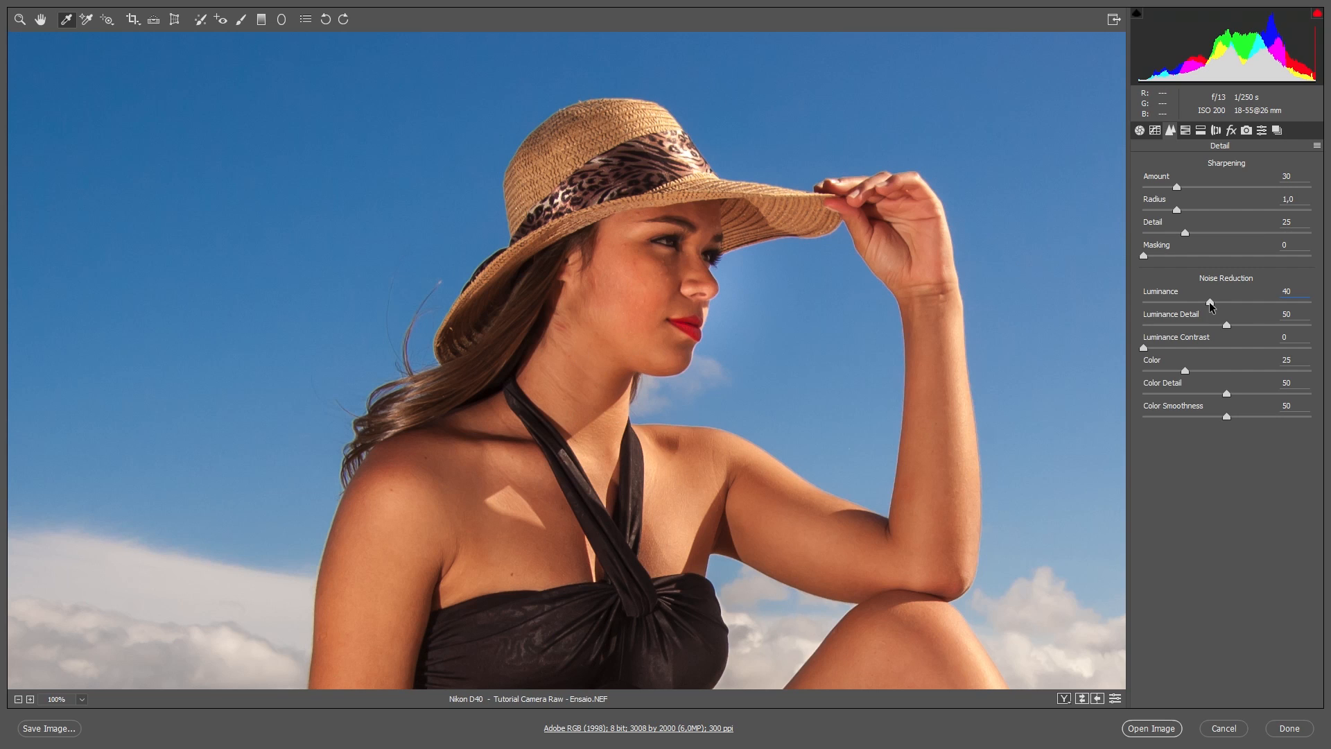
# Step: Try the Luminance noise reduction at 100, return it to 40, and set the Luminance Contrast to 100
pyautogui.moveTo(1211, 305); pyautogui.dragTo(1310, 303)
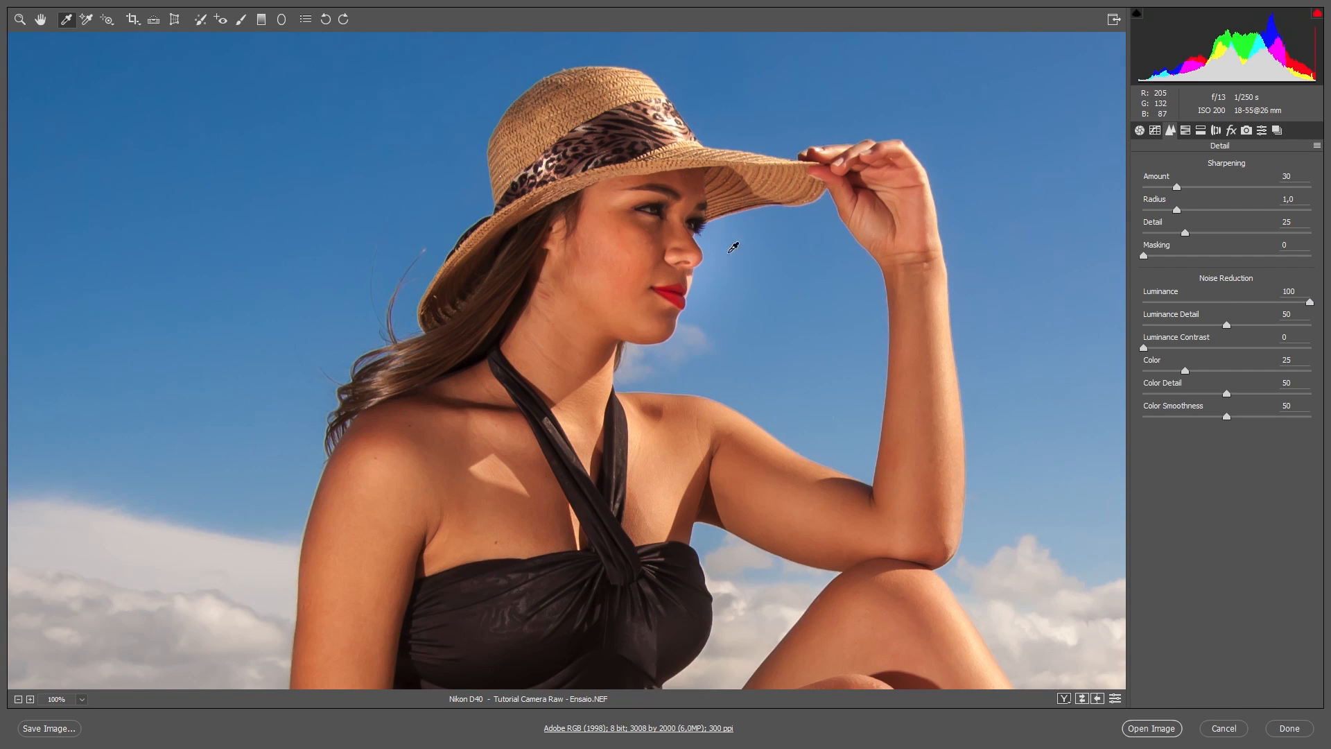
pyautogui.moveTo(1310, 304); pyautogui.dragTo(1207, 308)
pyautogui.moveTo(1144, 348); pyautogui.dragTo(1310, 348)
pyautogui.hotkey('ctrl', '0')
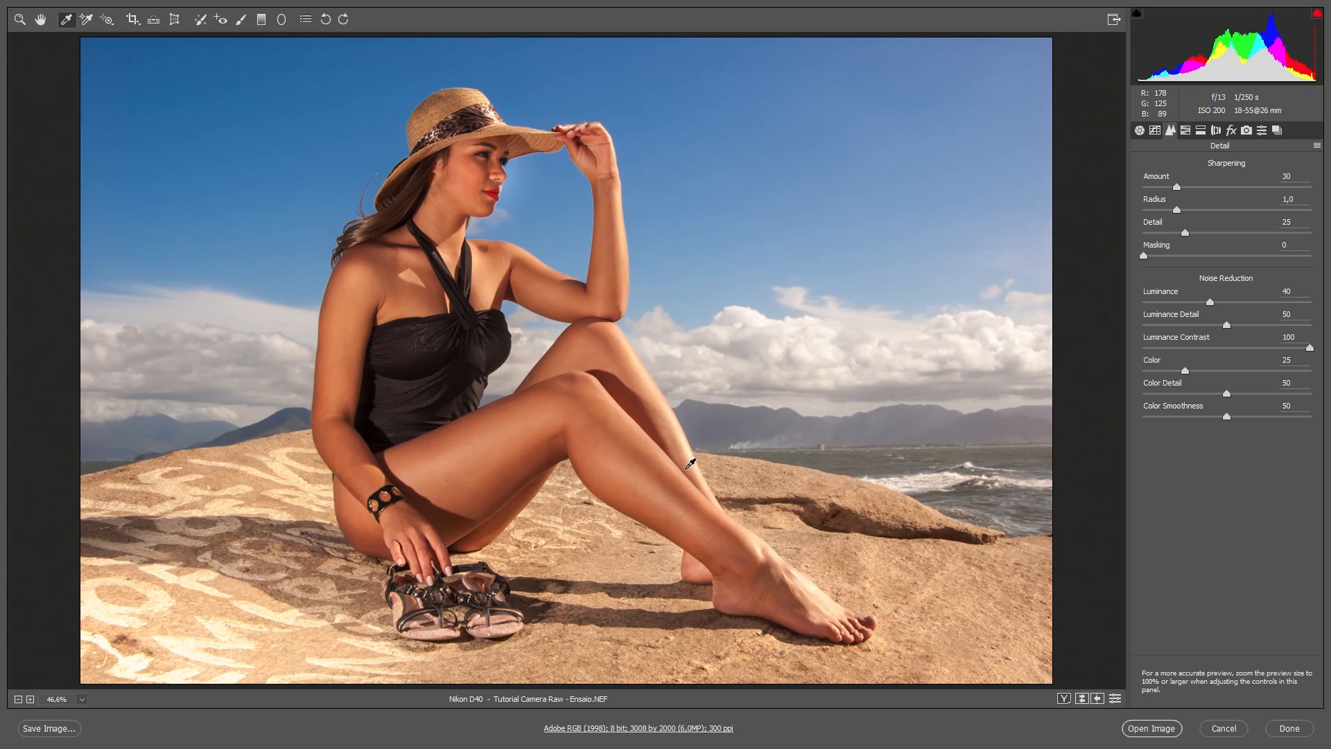
# Step: Add a large radial filter ellipse around the woman with Exposure -1,05, try its effect inside, and keep it outside
pyautogui.click(281, 21)
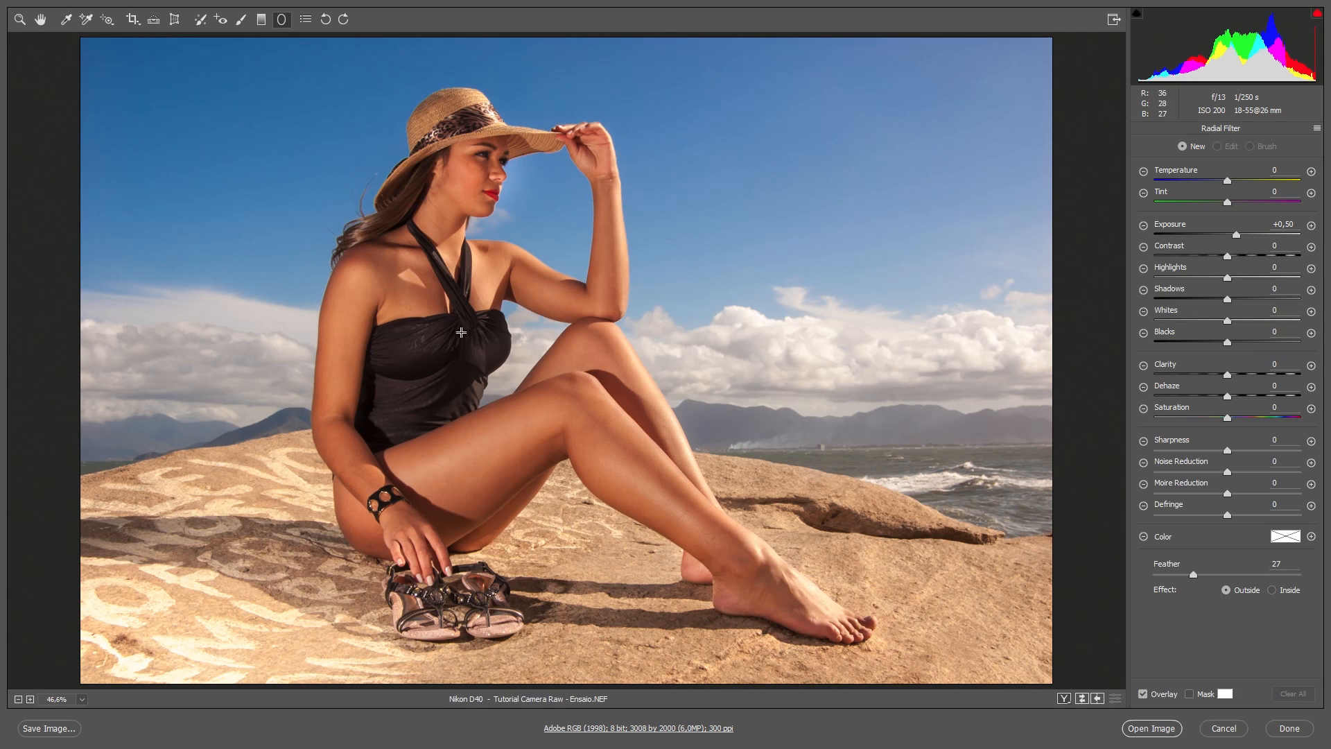
pyautogui.moveTo(572, 360); pyautogui.dragTo(948, 129)
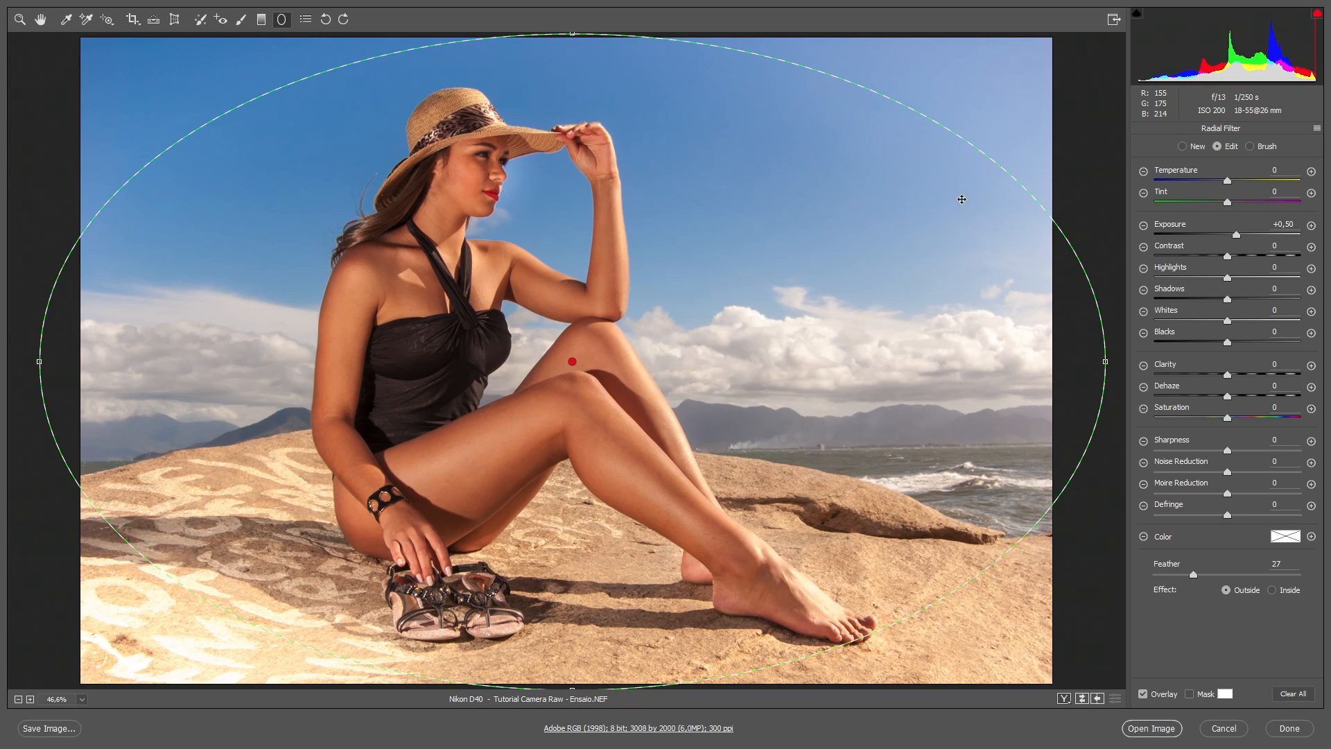
pyautogui.moveTo(1236, 234); pyautogui.dragTo(1208, 238)
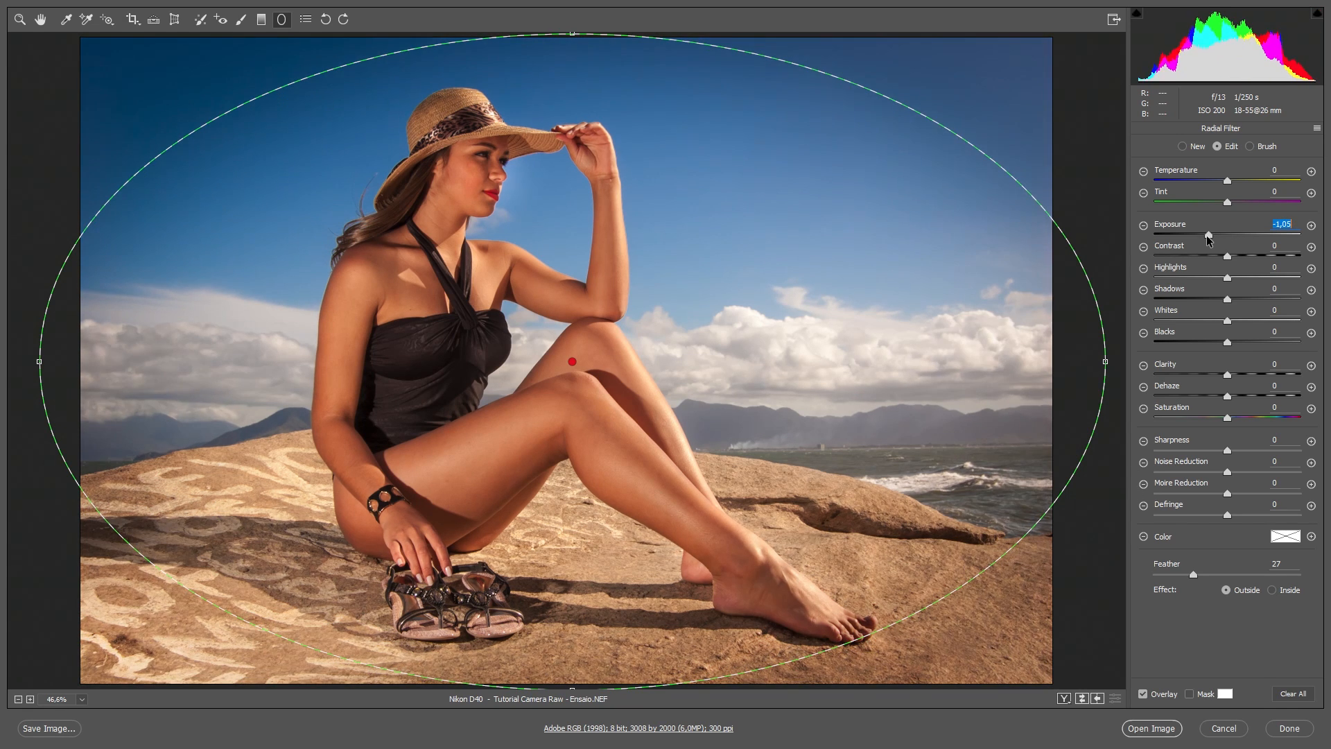
pyautogui.click(1274, 591)
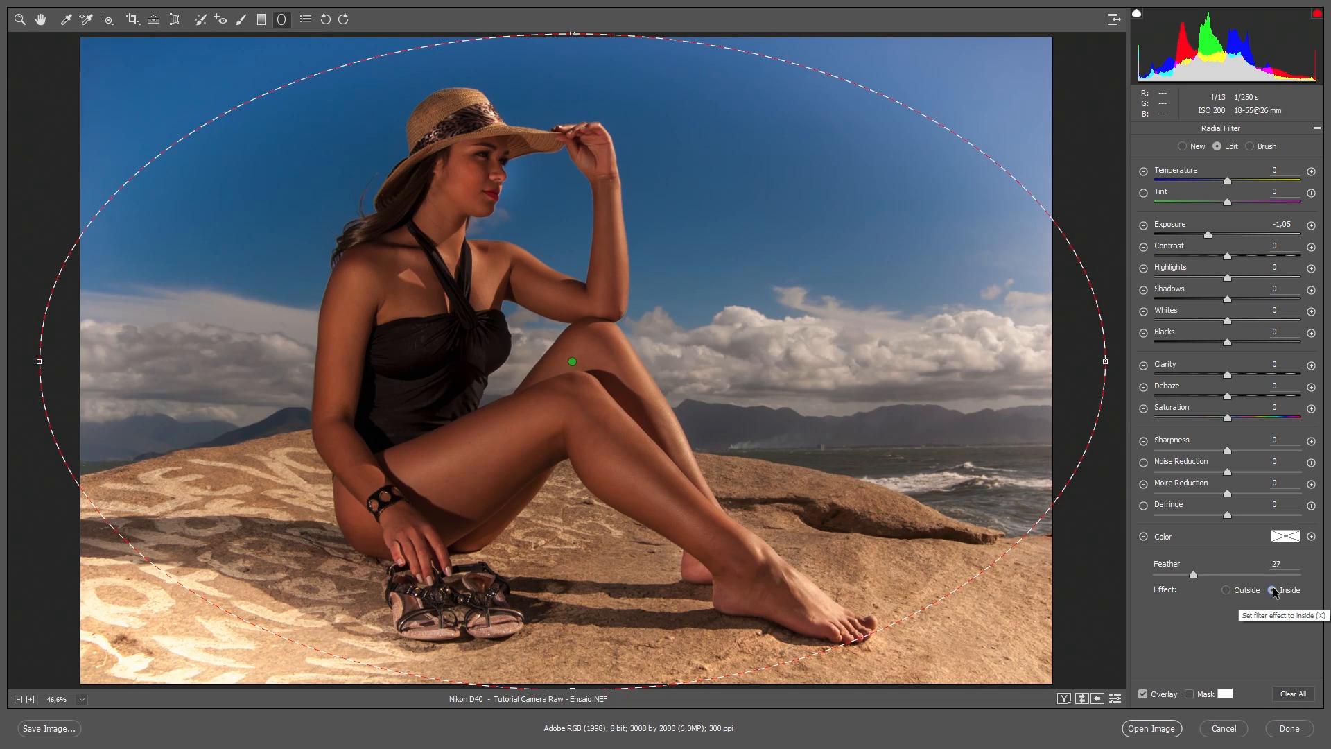
pyautogui.click(1228, 591)
# Step: Try the radial filter's Exposure at -0,55, set it to -1,00, and compare the vignette with the defaults
pyautogui.click(1208, 234)
pyautogui.moveTo(1208, 234); pyautogui.dragTo(1218, 234)
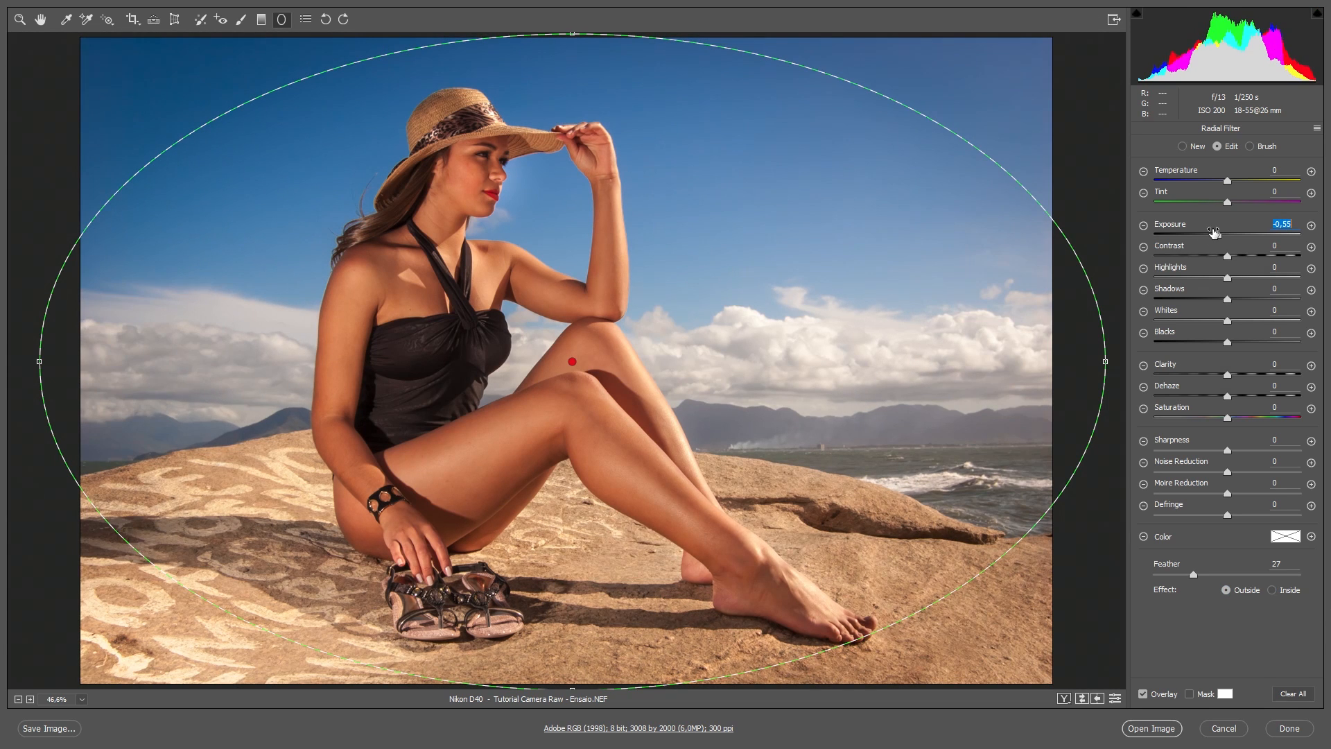
pyautogui.click(1118, 701)
pyautogui.click(1118, 701)
pyautogui.moveTo(1218, 236); pyautogui.dragTo(1209, 237)
pyautogui.click(1118, 700)
pyautogui.click(1118, 699)
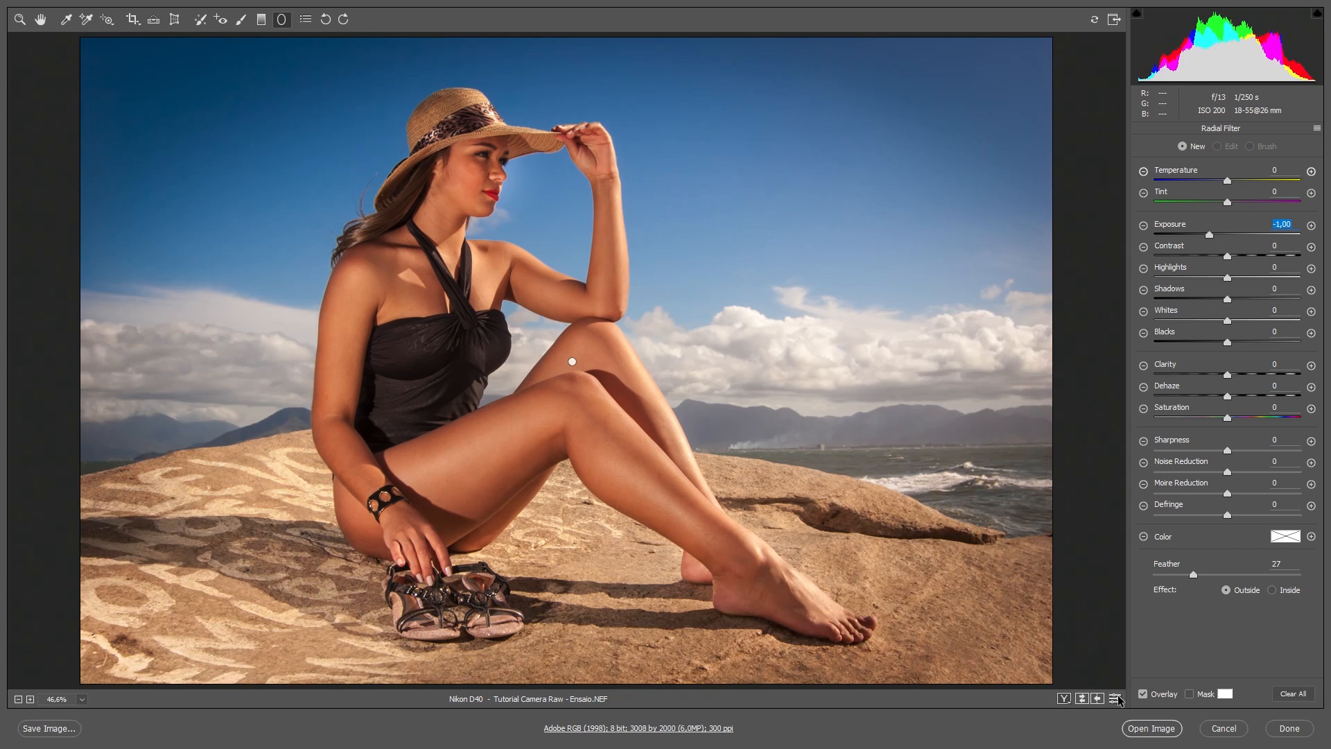
# Step: Leave the radial filter, return to the Basic adjustments, and compare the photo before and after side by side
pyautogui.press('i')
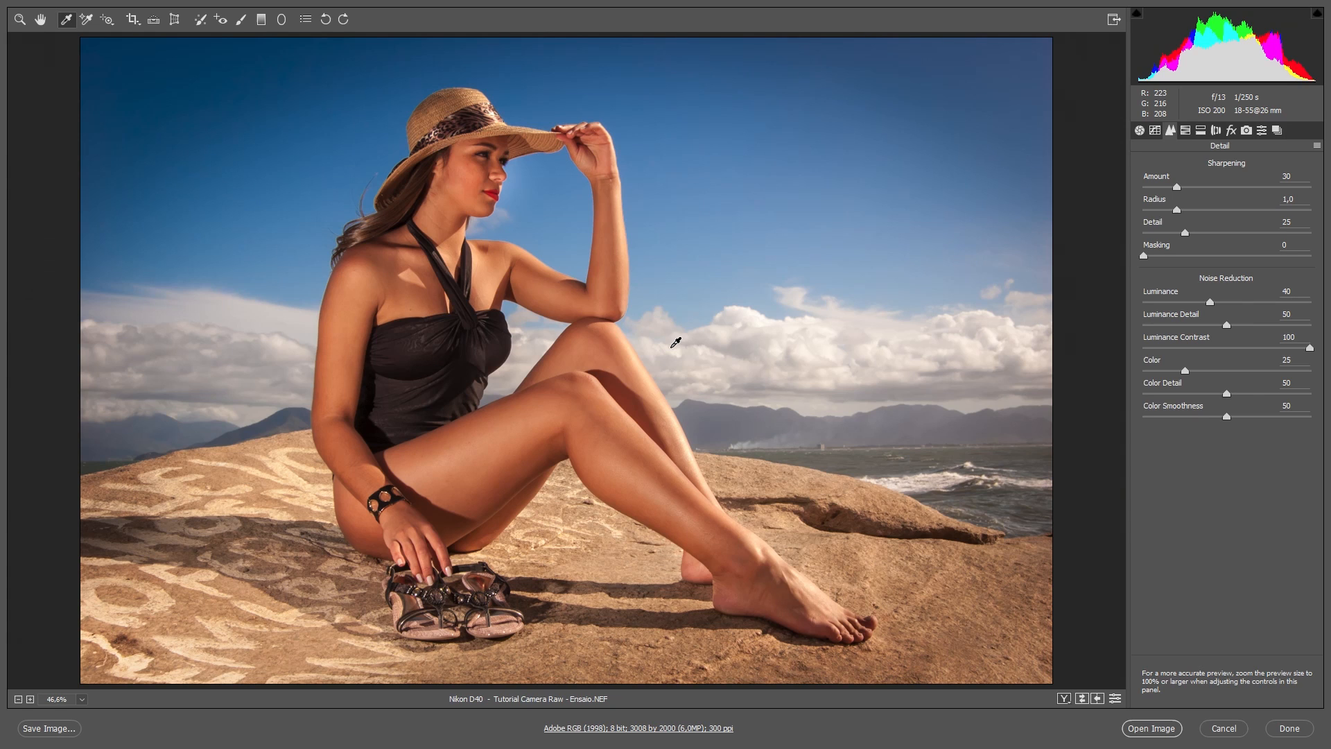
pyautogui.hotkey('ctrl', 'alt', '1')
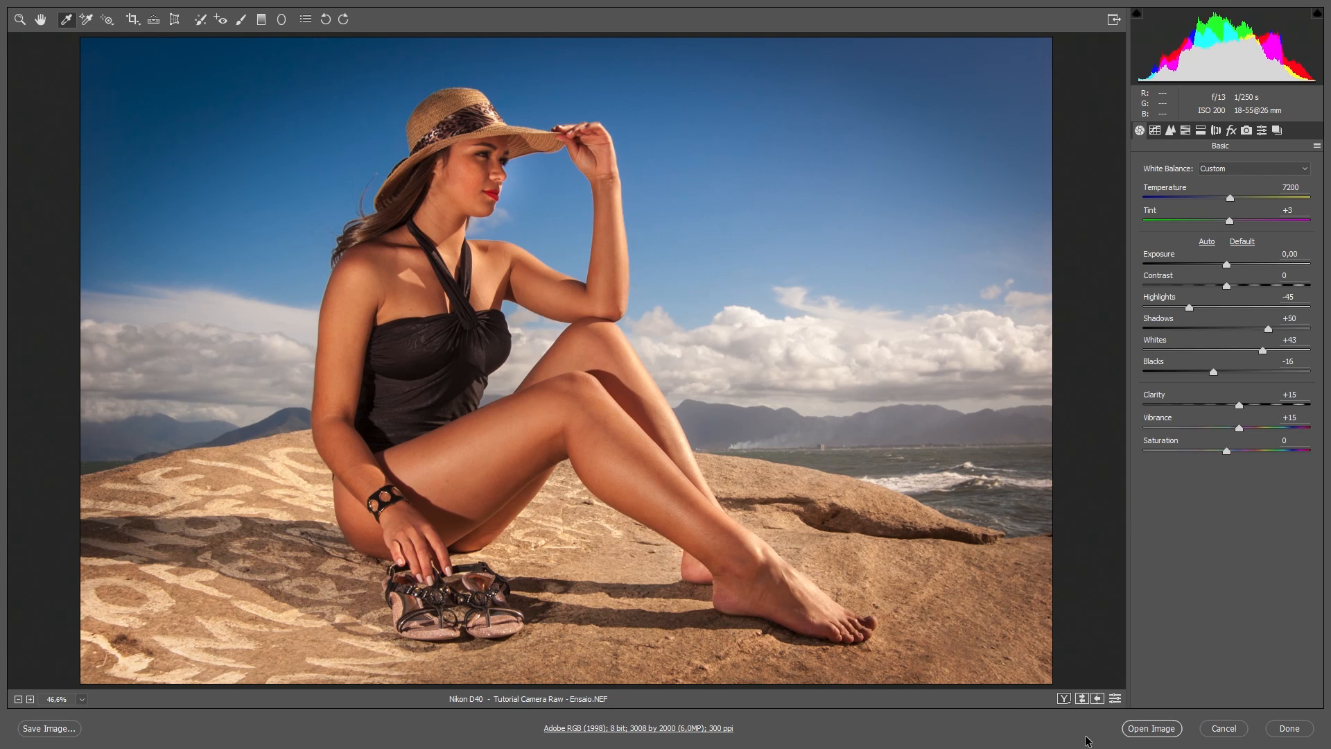
pyautogui.click(1065, 699)
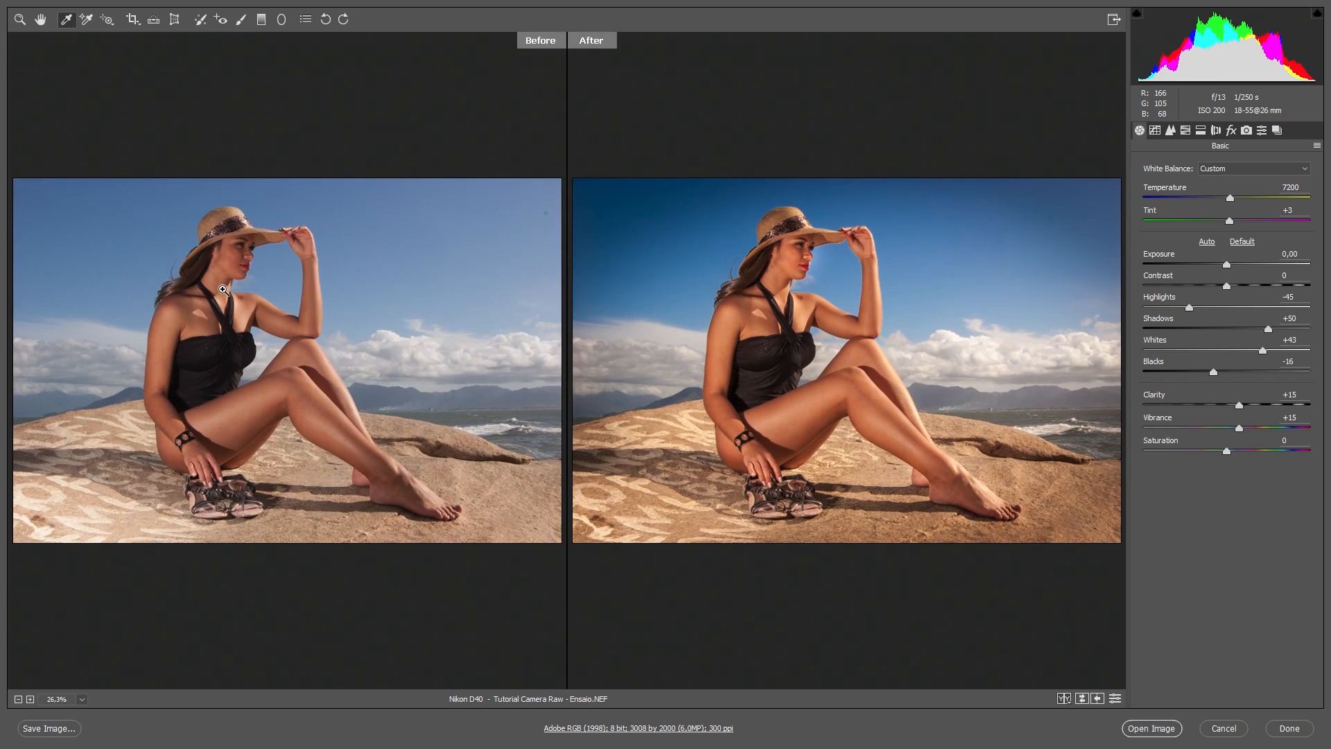